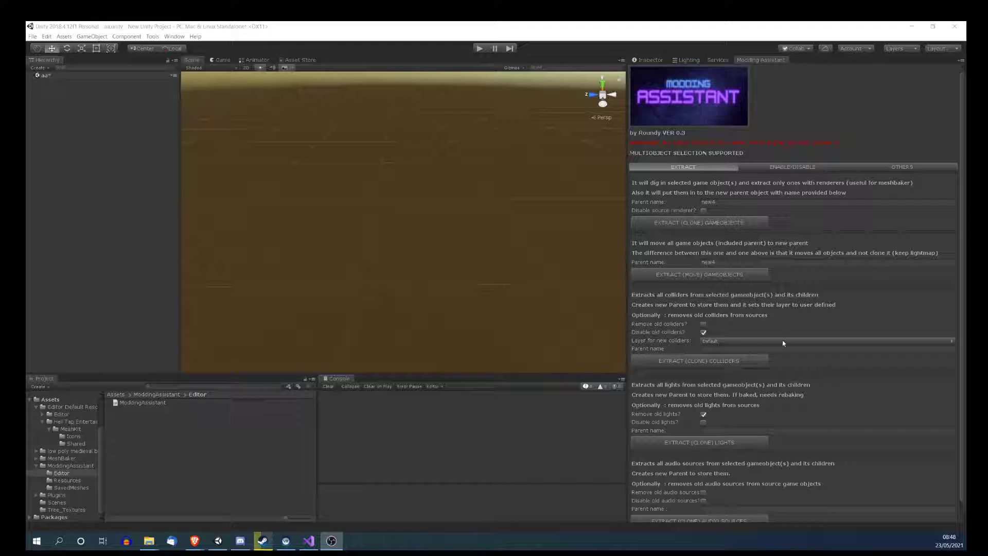
# - Review the Modding Assistant's enable/disable functions and its options for extracting game objects, colliders, lights and audio sources
pyautogui.click(799, 167)
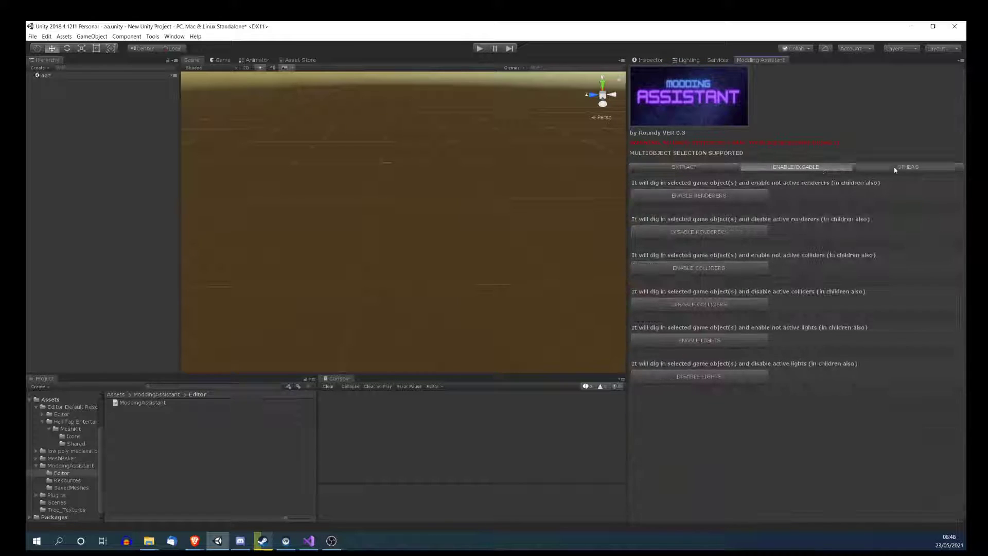
pyautogui.click(707, 165)
pyautogui.scroll(-1, 749, 323)
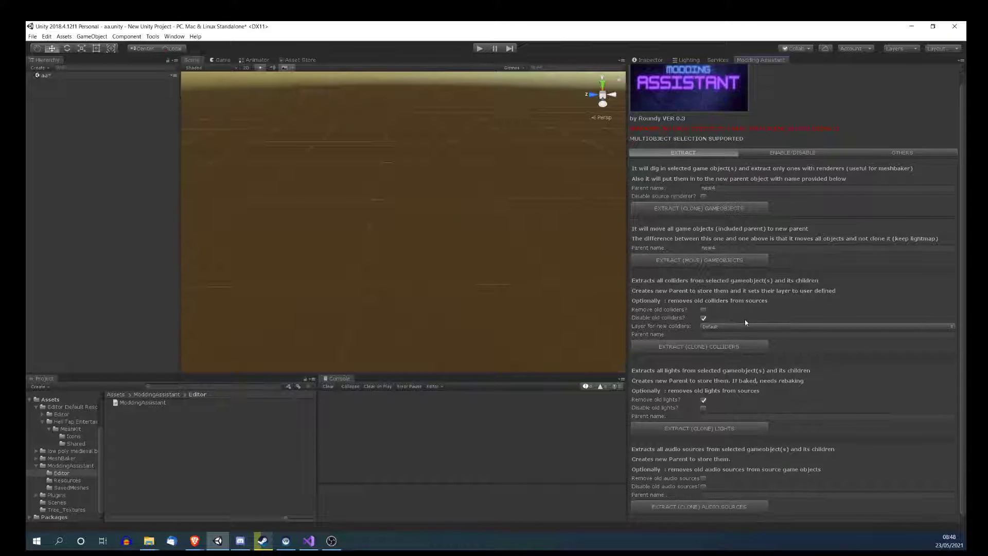
pyautogui.scroll(1, 767, 361)
pyautogui.scroll(-1, 787, 407)
pyautogui.scroll(1, 786, 314)
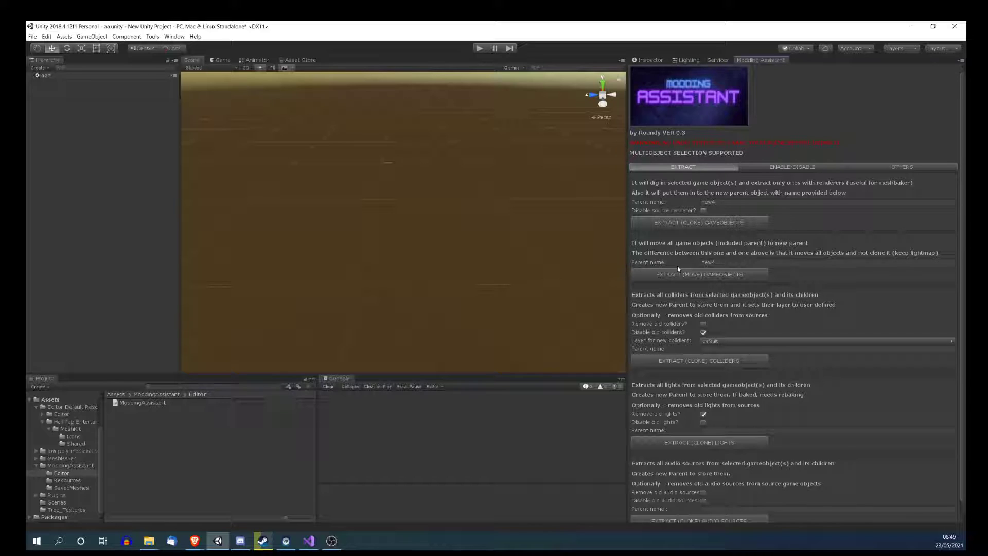
# - Create a cube at the scene root and add a sphere as its child
pyautogui.rightClick(131, 108)
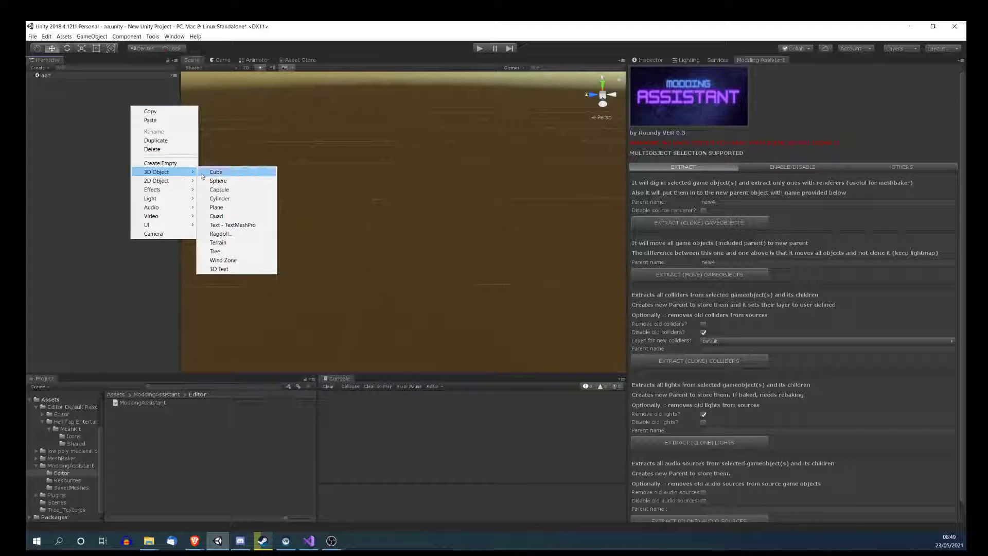
pyautogui.click(214, 172)
pyautogui.rightClick(61, 82)
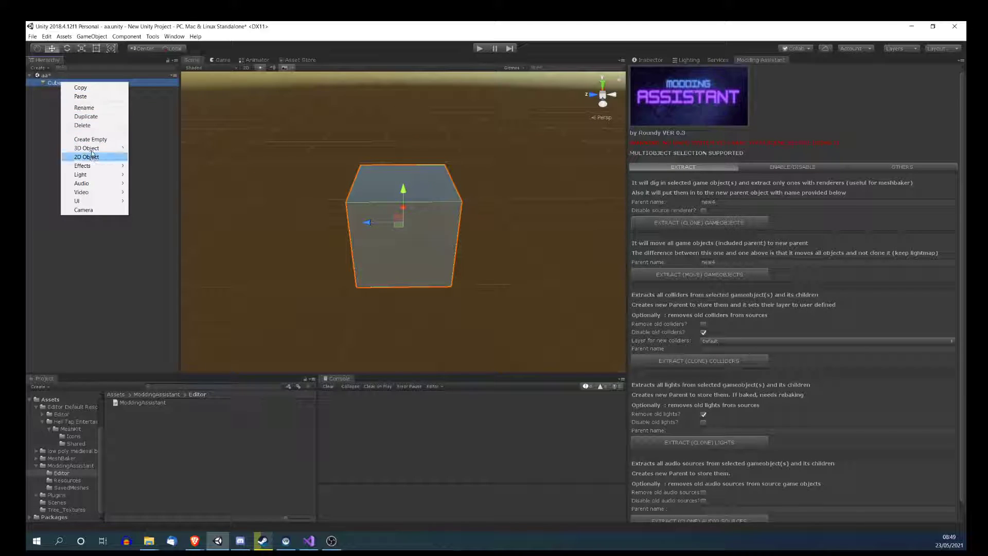
pyautogui.moveTo(90, 149)
pyautogui.click(149, 157)
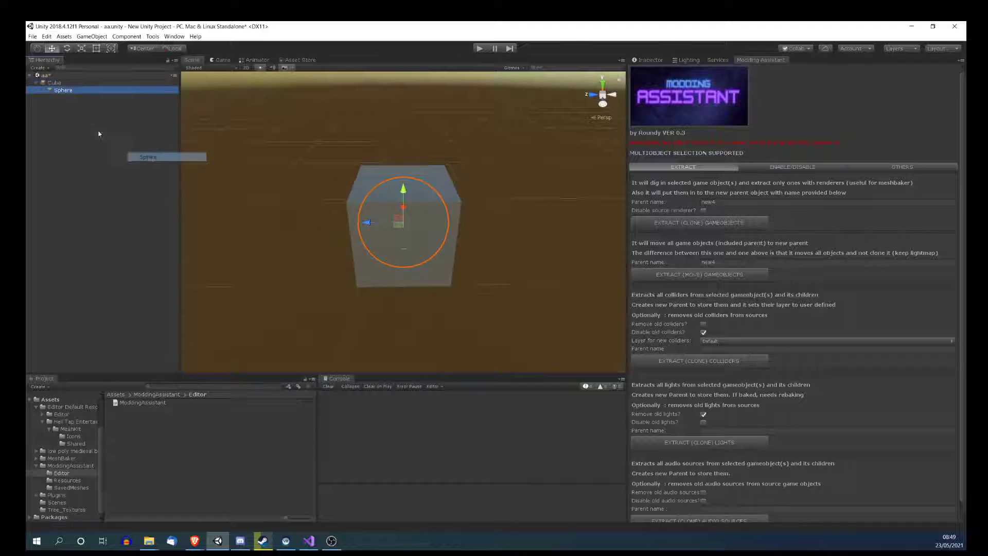
# - Add a cylinder as a child of the sphere and a quad as a child of that cylinder
pyautogui.rightClick(75, 93)
pyautogui.moveTo(100, 154)
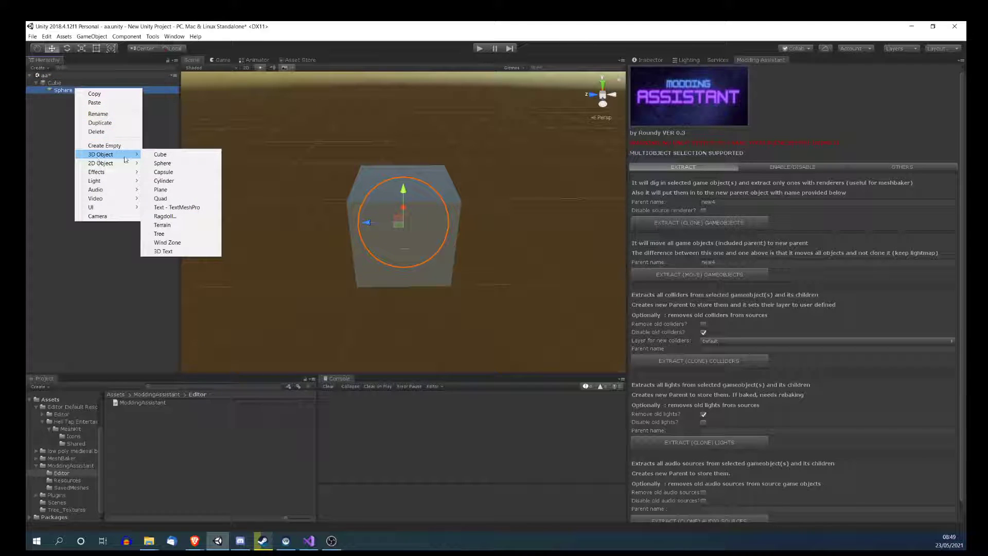
pyautogui.click(175, 181)
pyautogui.rightClick(63, 97)
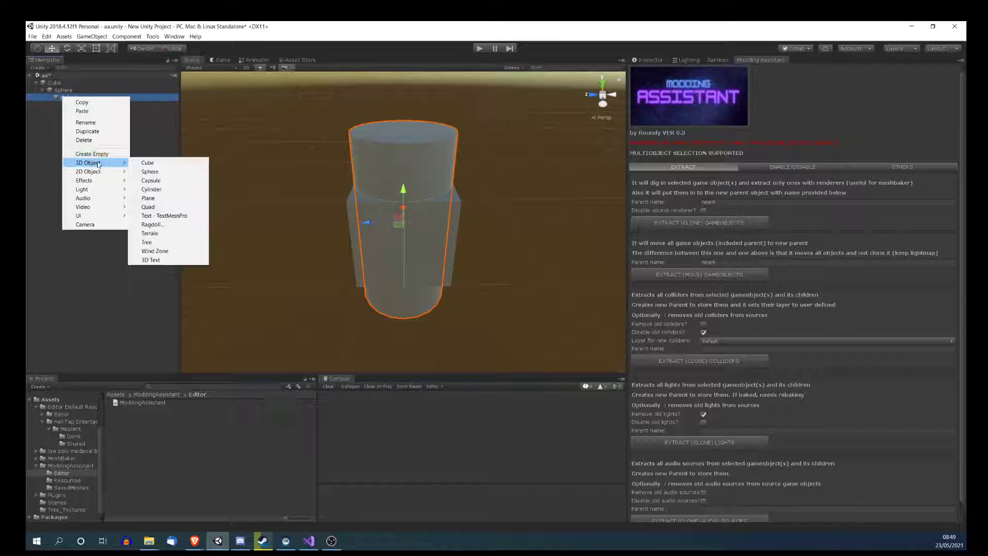
pyautogui.click(149, 206)
# - Add an empty game object under the quad and place another quad beneath that empty object
pyautogui.rightClick(84, 106)
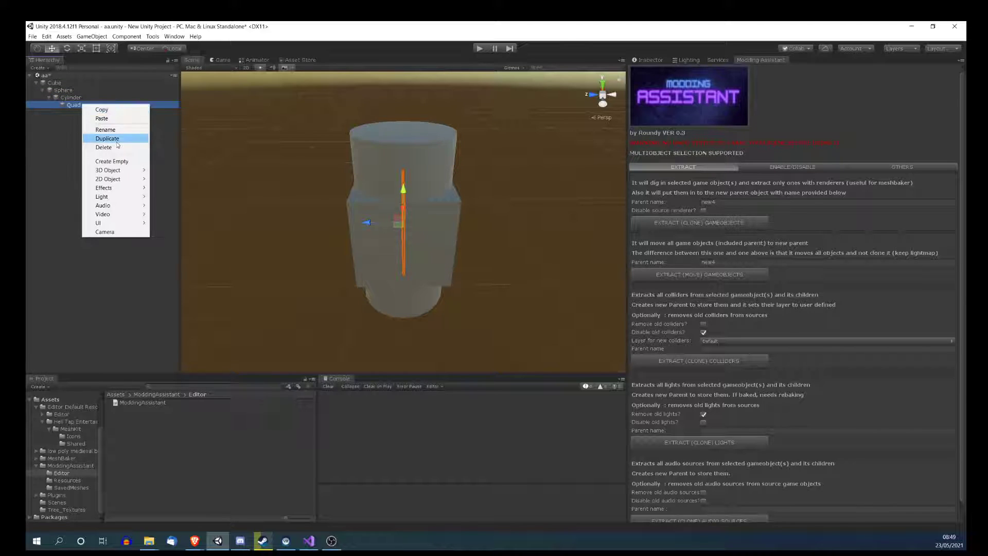
pyautogui.click(111, 161)
pyautogui.rightClick(99, 113)
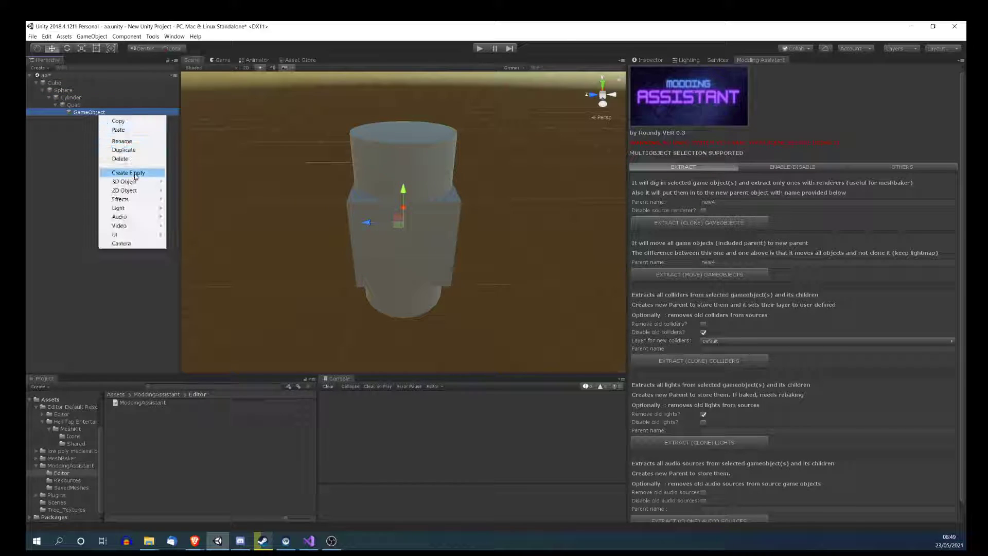
pyautogui.moveTo(131, 182)
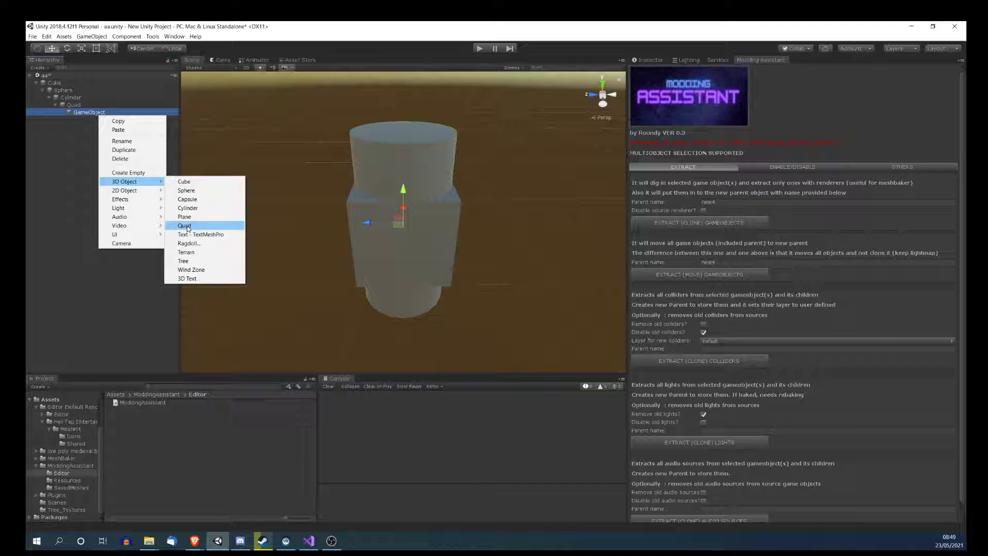
pyautogui.click(185, 227)
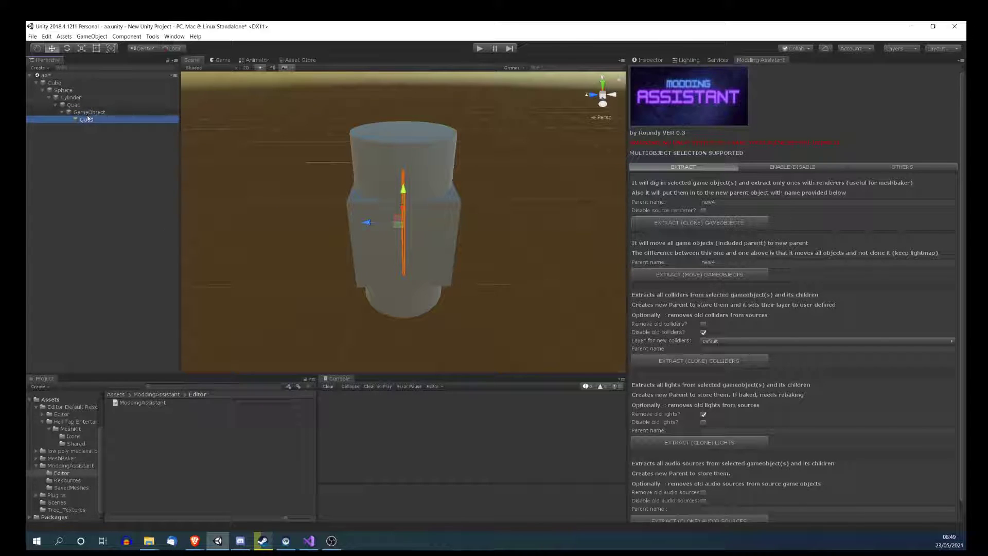
# - Extract the Cube hierarchy by moving its game objects into a new parent named "our objects moved", and expand that parent
pyautogui.click(43, 84)
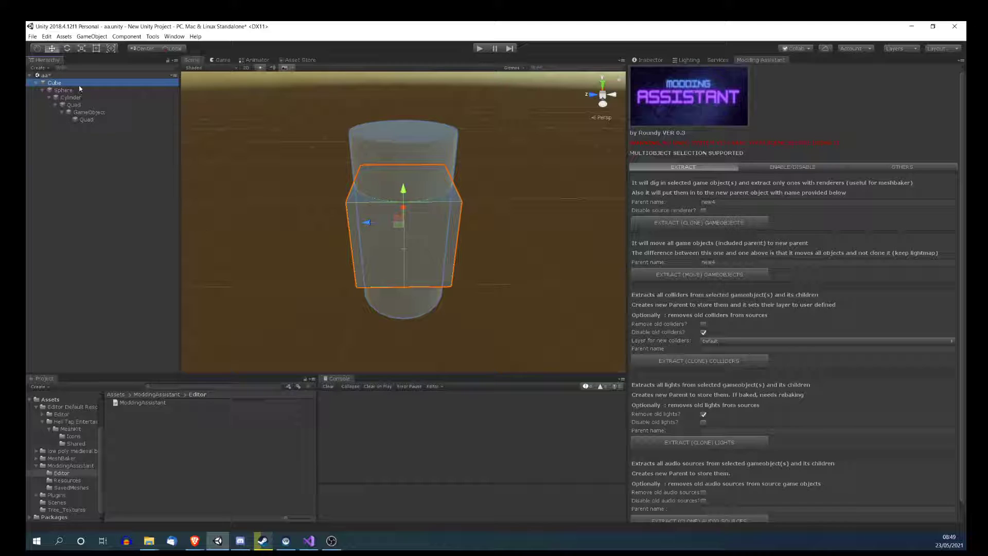
pyautogui.click(650, 279)
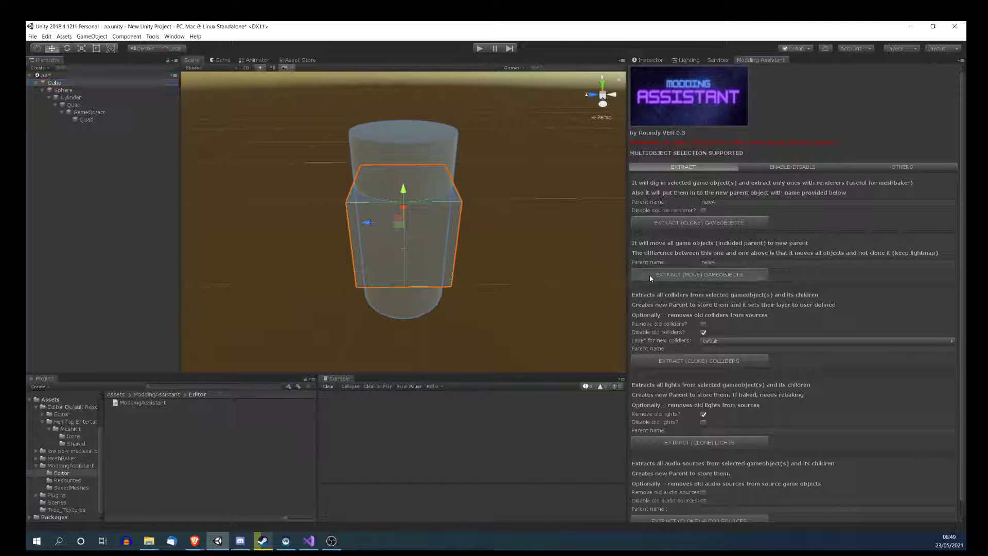
pyautogui.click(677, 261)
pyautogui.write('our o')
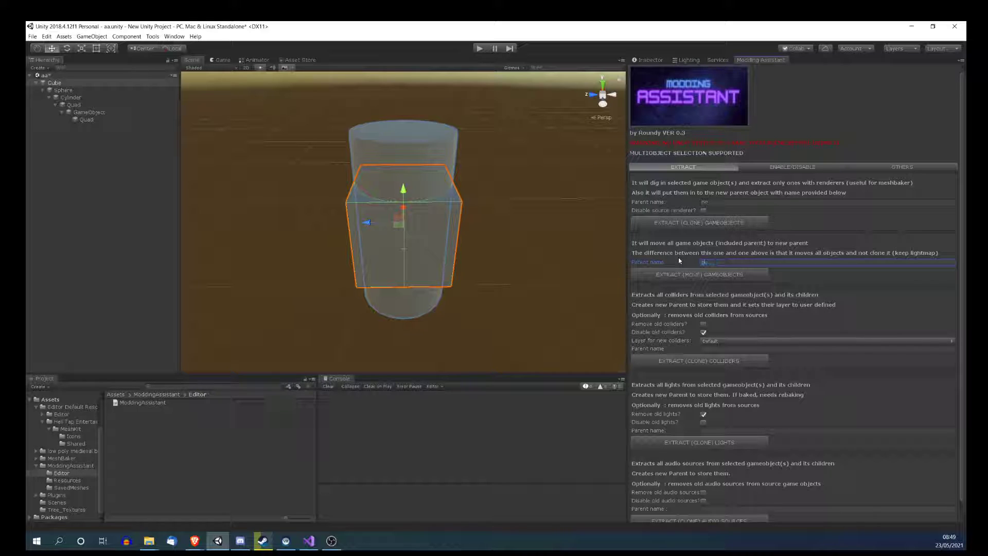
pyautogui.write('bjects moved')
pyautogui.click(675, 269)
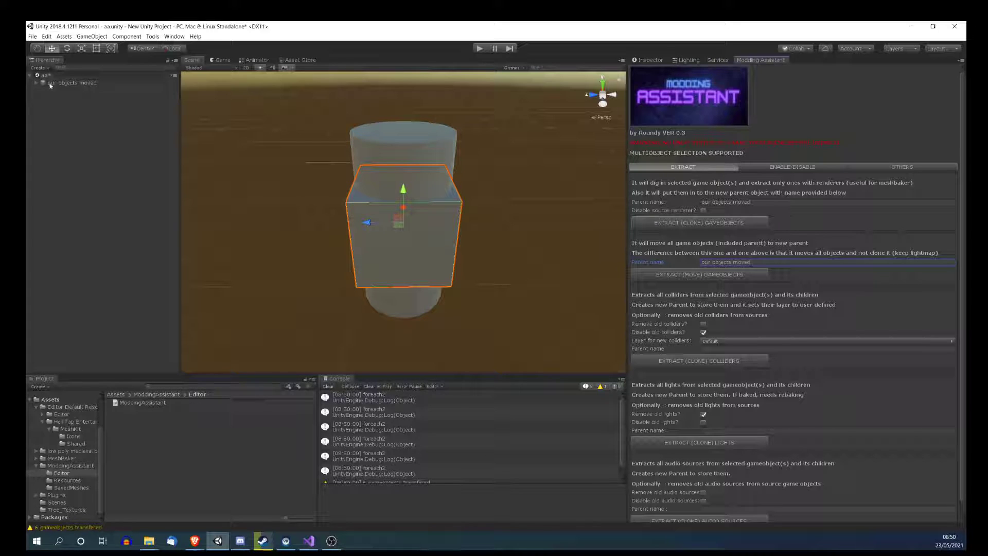
pyautogui.click(36, 83)
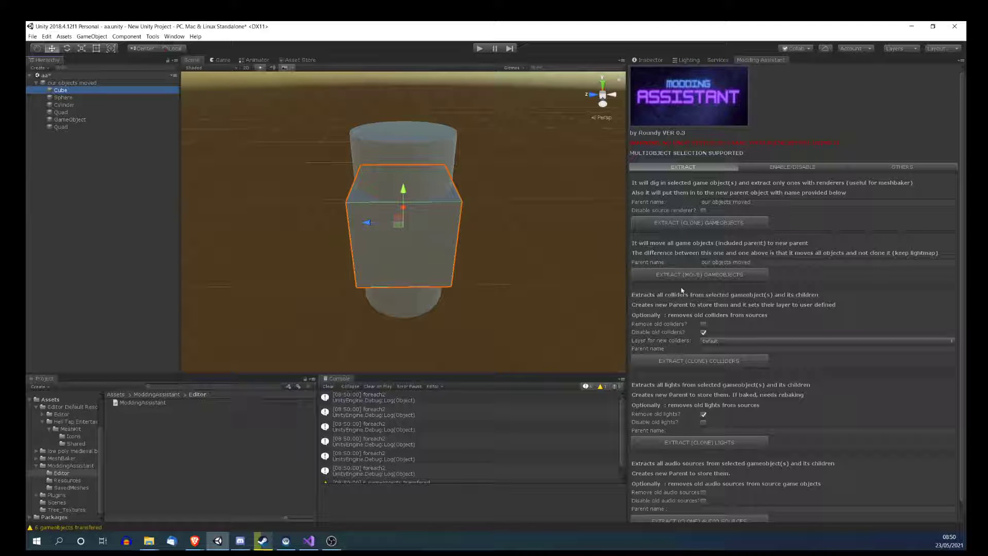
# - Create a capsule at the scene root and add a cylinder as its child
pyautogui.scroll(-1, 674, 319)
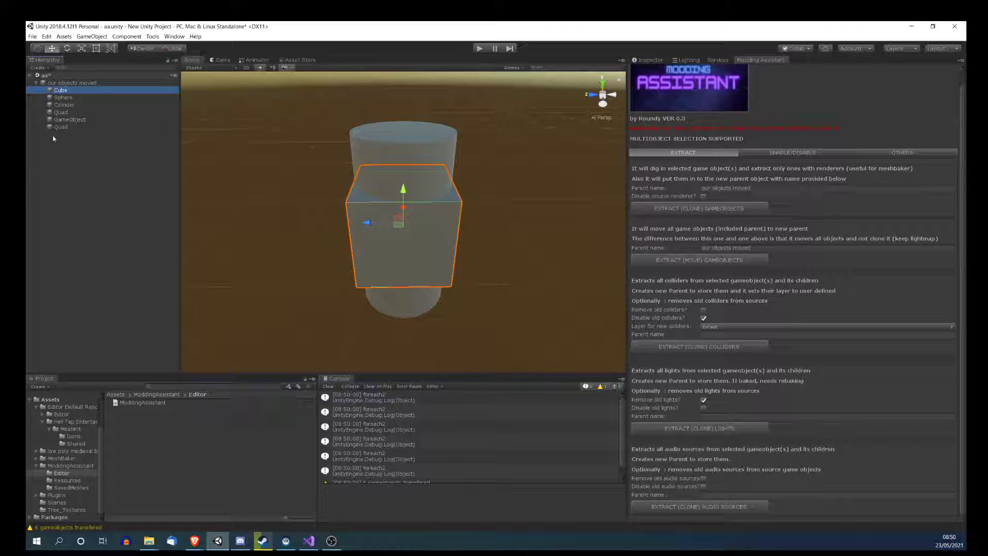
pyautogui.rightClick(61, 153)
pyautogui.moveTo(92, 220)
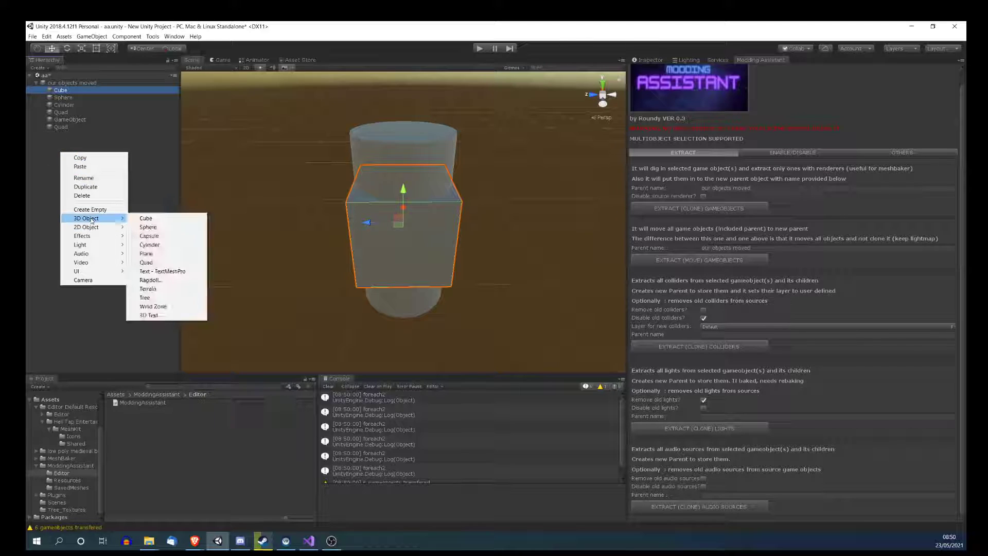
pyautogui.click(150, 237)
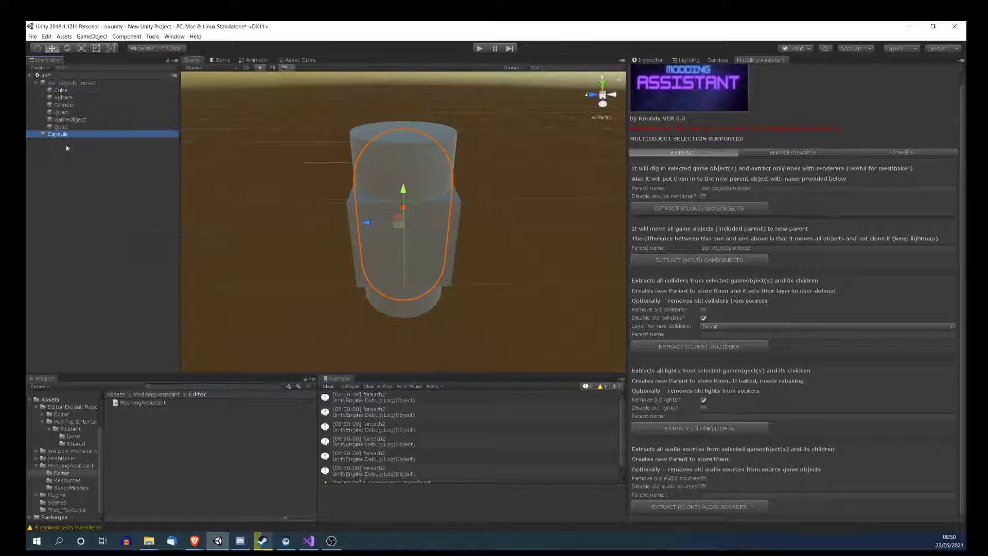
pyautogui.rightClick(65, 135)
pyautogui.moveTo(92, 201)
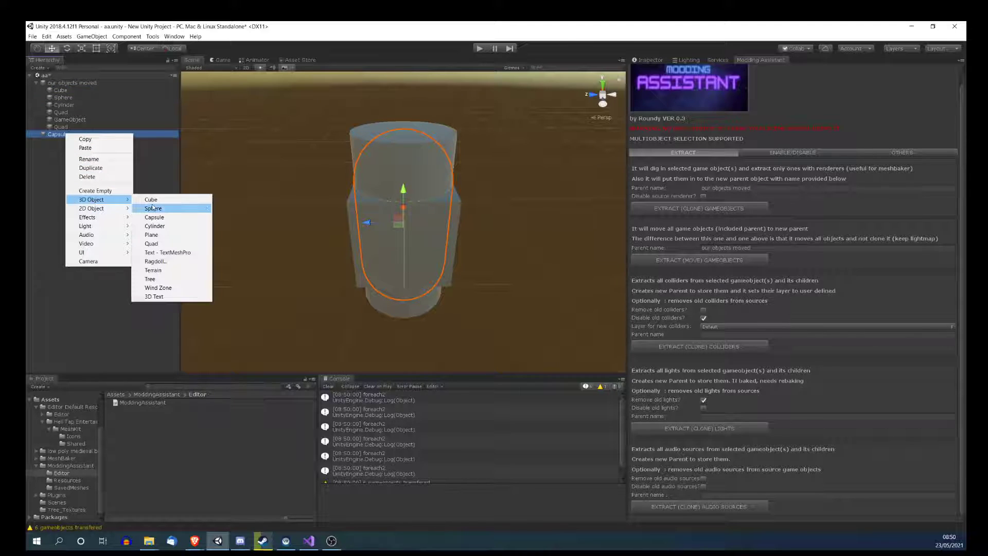
pyautogui.click(149, 227)
# - Add a second cylinder under the capsule's child cylinder and give it a Light component
pyautogui.rightClick(59, 141)
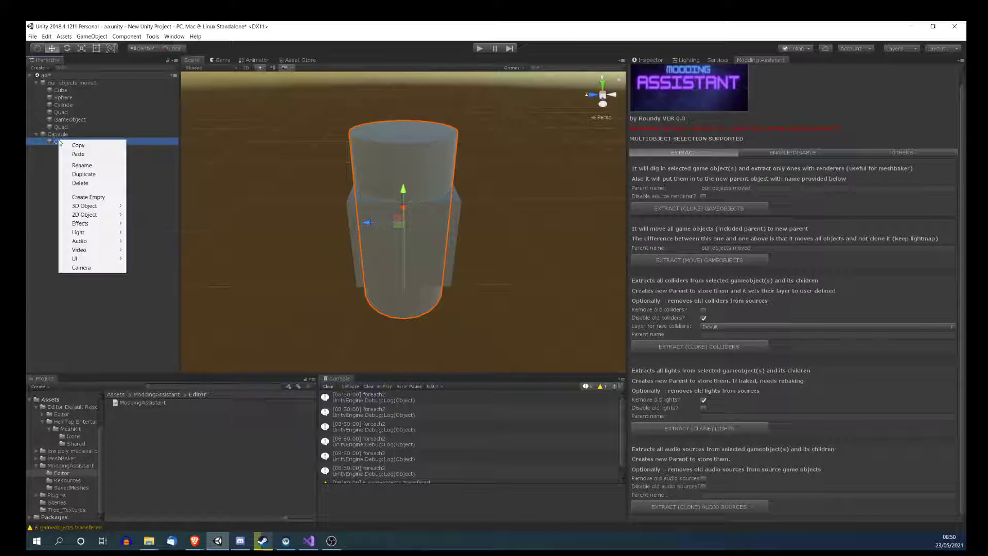
pyautogui.moveTo(90, 206)
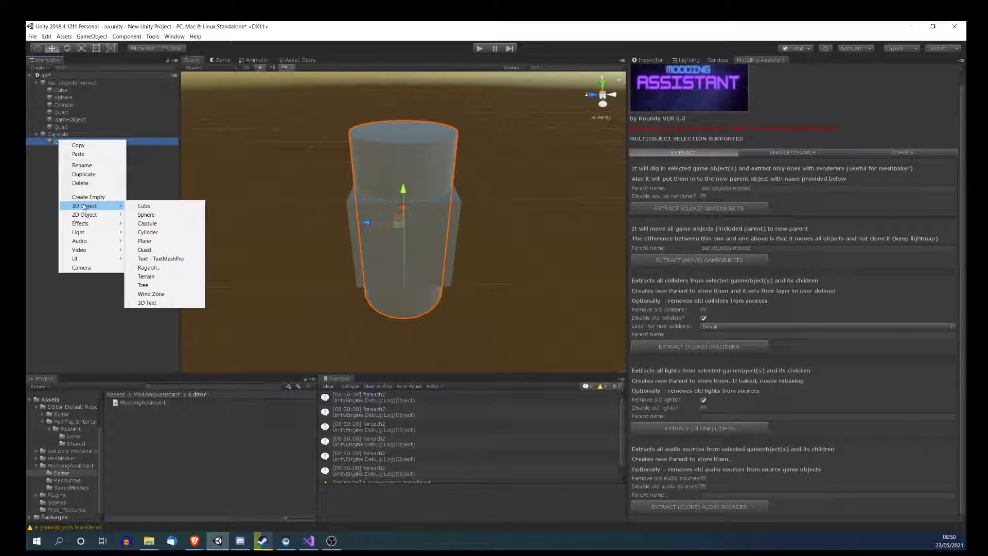
pyautogui.click(149, 232)
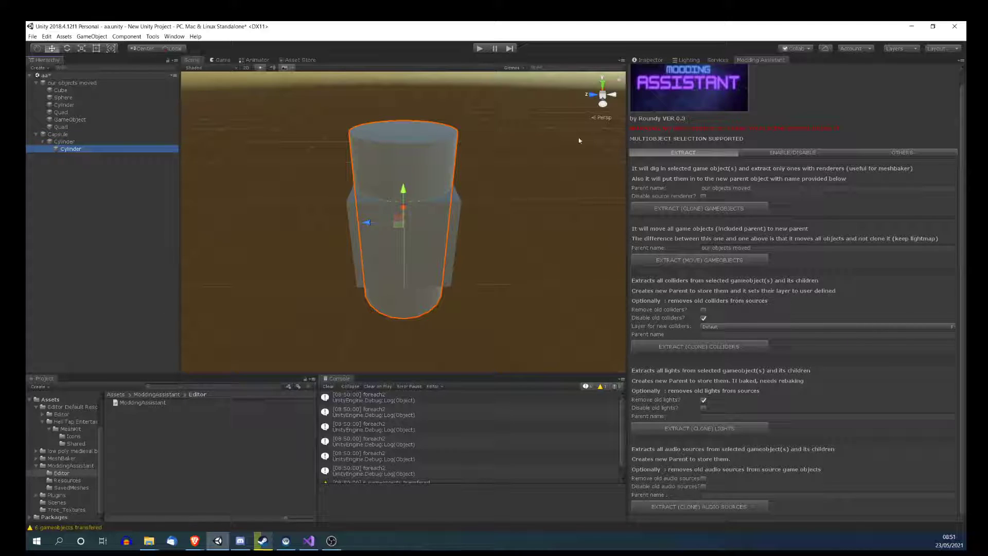
pyautogui.click(647, 61)
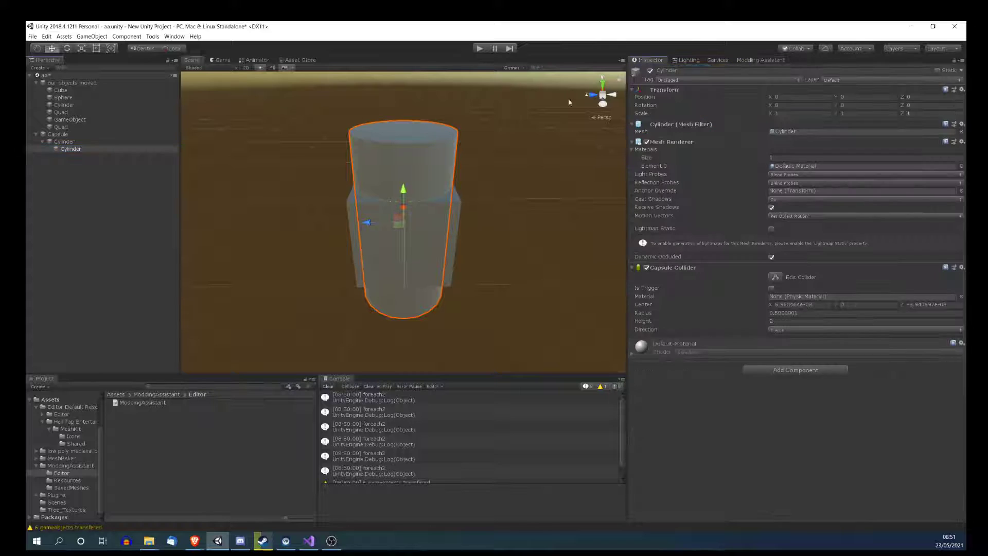
pyautogui.click(771, 371)
pyautogui.write('light')
pyautogui.click(770, 406)
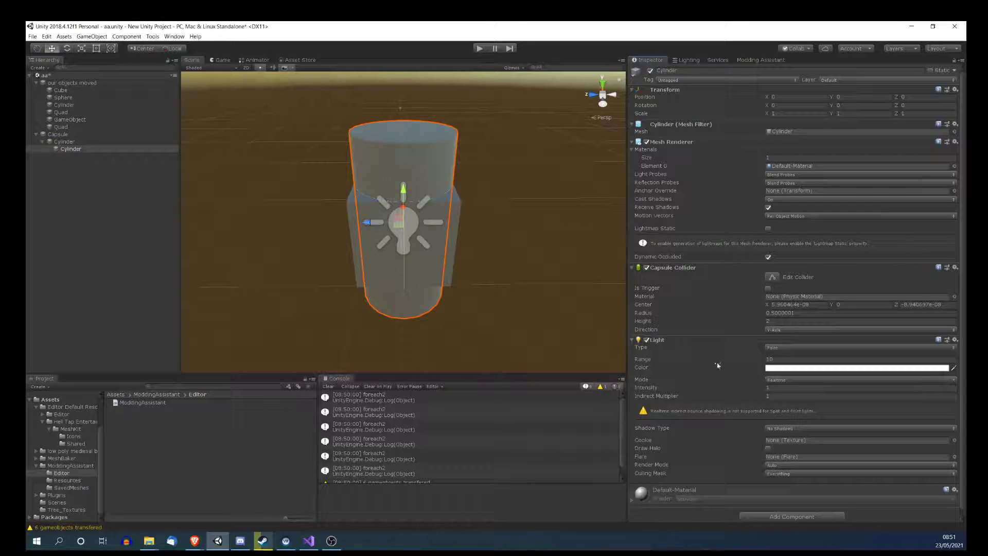
# - Add a quad as a child of the innermost cylinder and give it a Light component
pyautogui.click(72, 142)
pyautogui.click(71, 149)
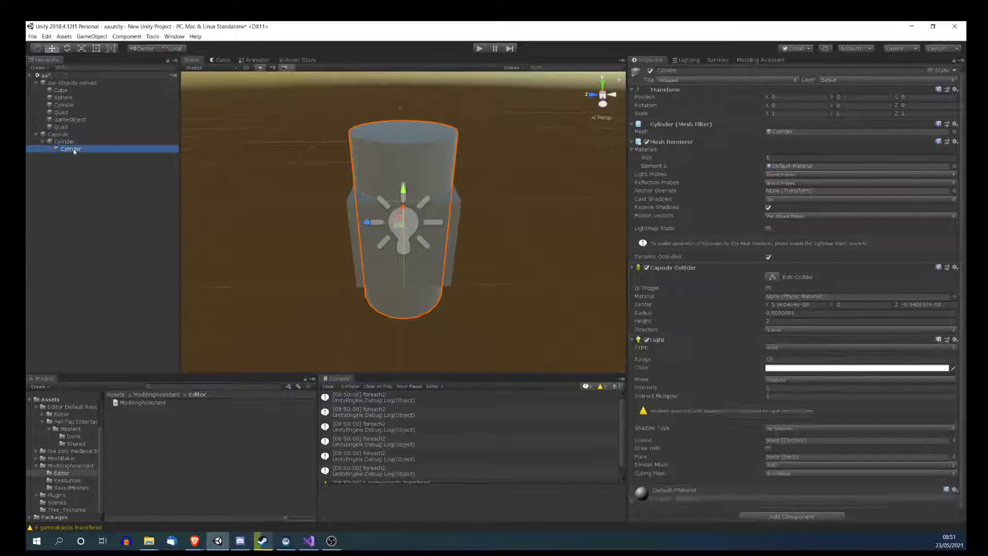
pyautogui.rightClick(73, 149)
pyautogui.moveTo(90, 215)
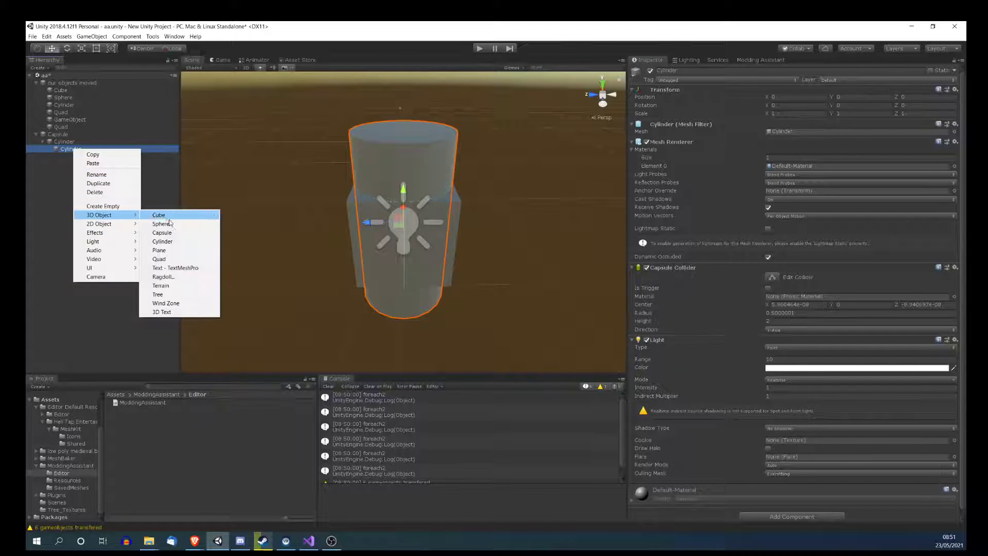
pyautogui.click(166, 260)
pyautogui.click(795, 348)
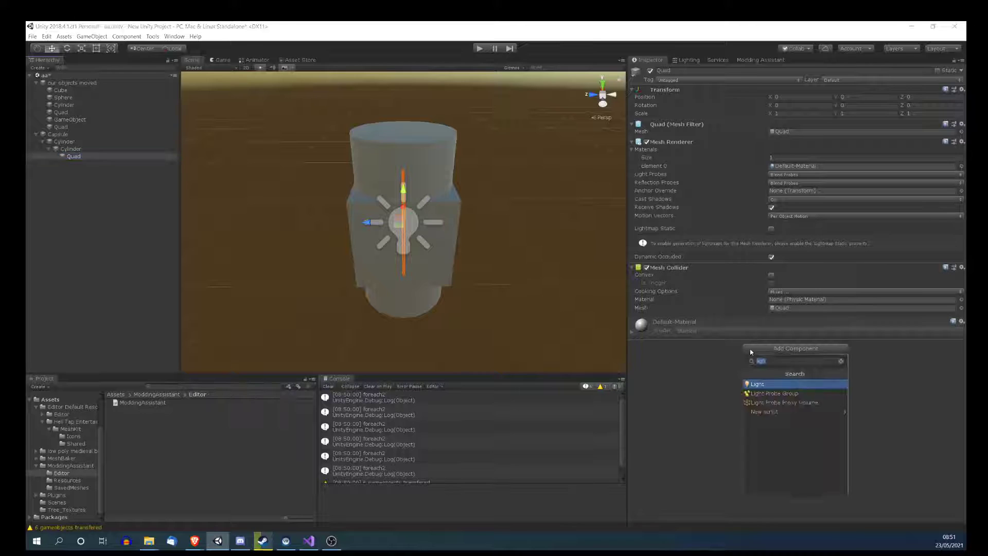
pyautogui.click(762, 384)
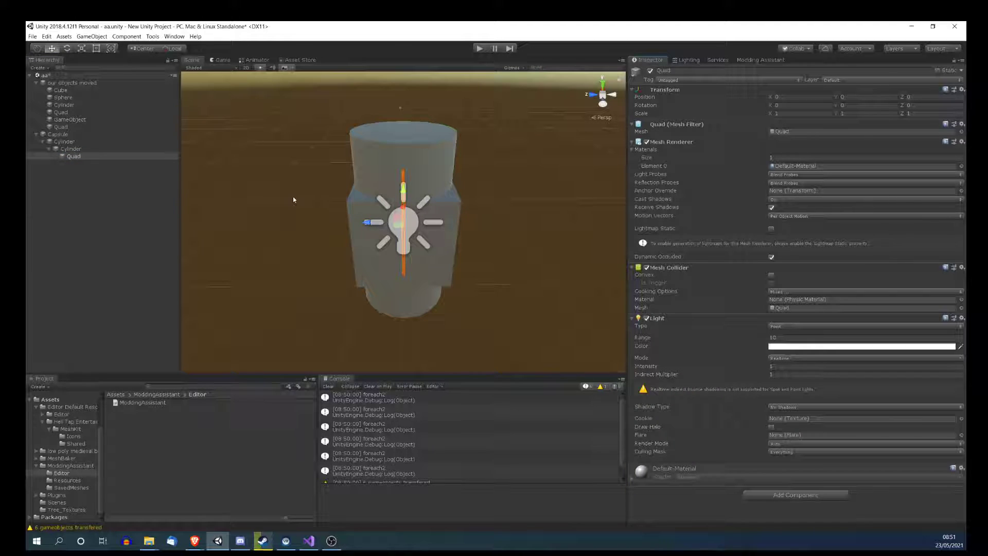
# - Select the Capsule hierarchy and set the Modding Assistant's light extraction to disable old lights instead of removing them
pyautogui.click(45, 135)
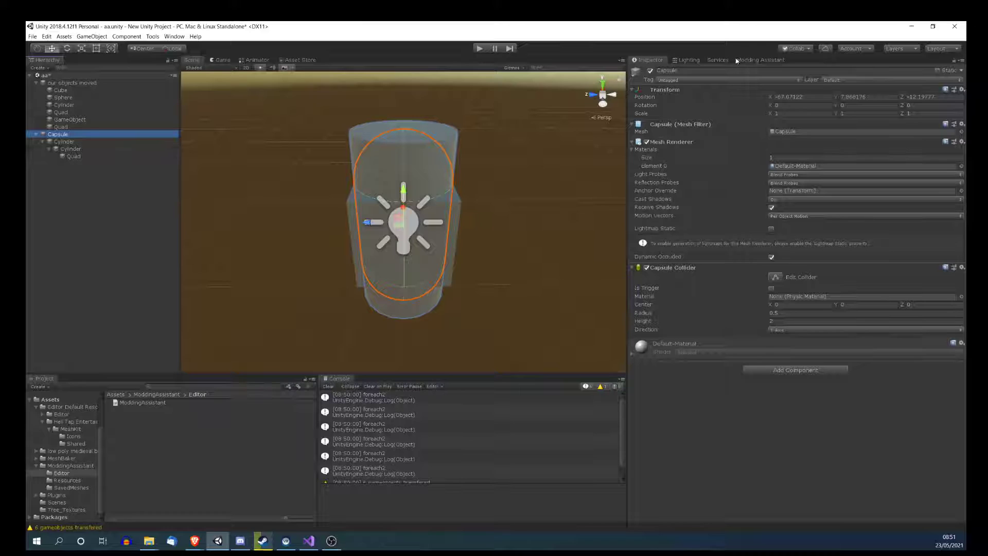
pyautogui.click(81, 149)
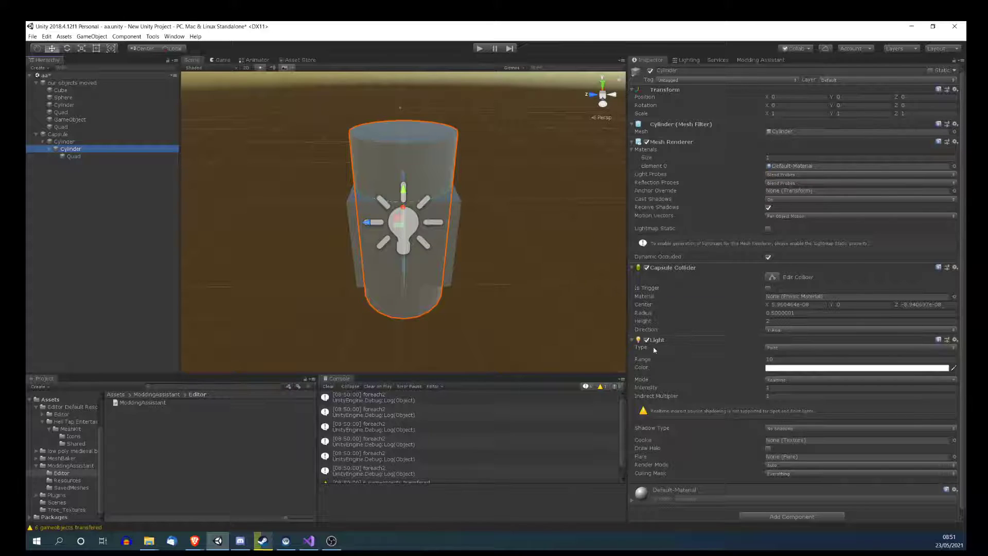
pyautogui.click(54, 134)
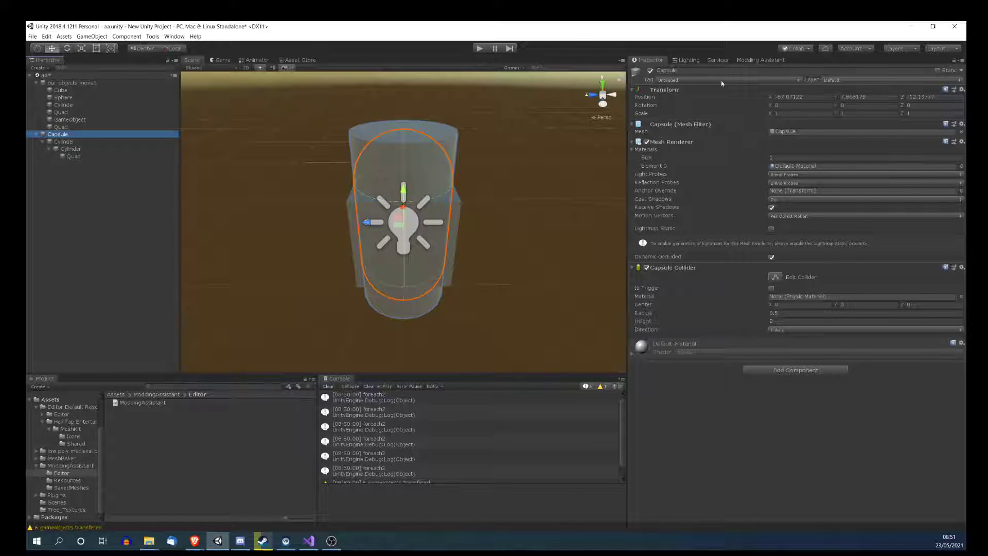
pyautogui.click(748, 60)
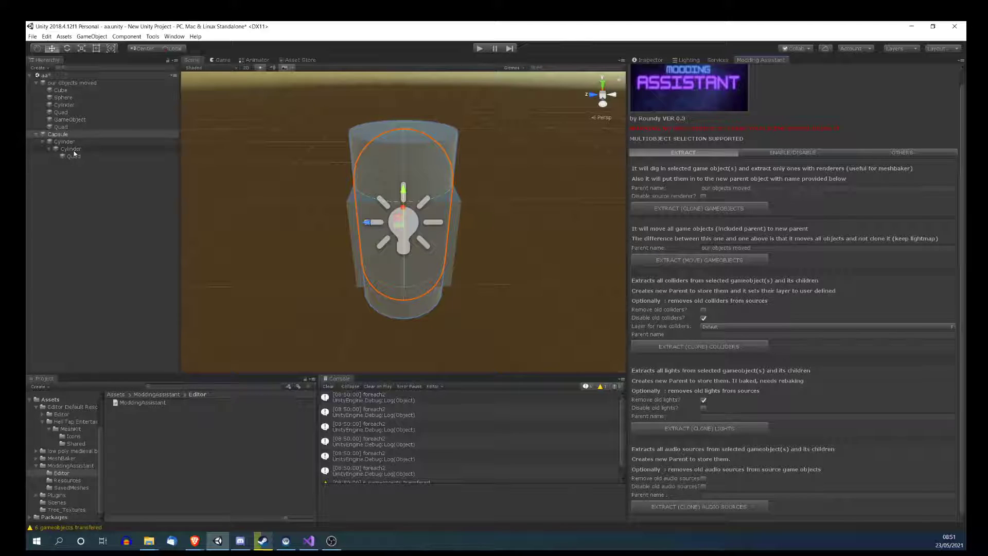
pyautogui.click(704, 407)
pyautogui.click(703, 399)
# - Clone the Capsule hierarchy's lights into a new parent named "our new lights", and expand that parent
pyautogui.click(710, 417)
pyautogui.write('our obje')
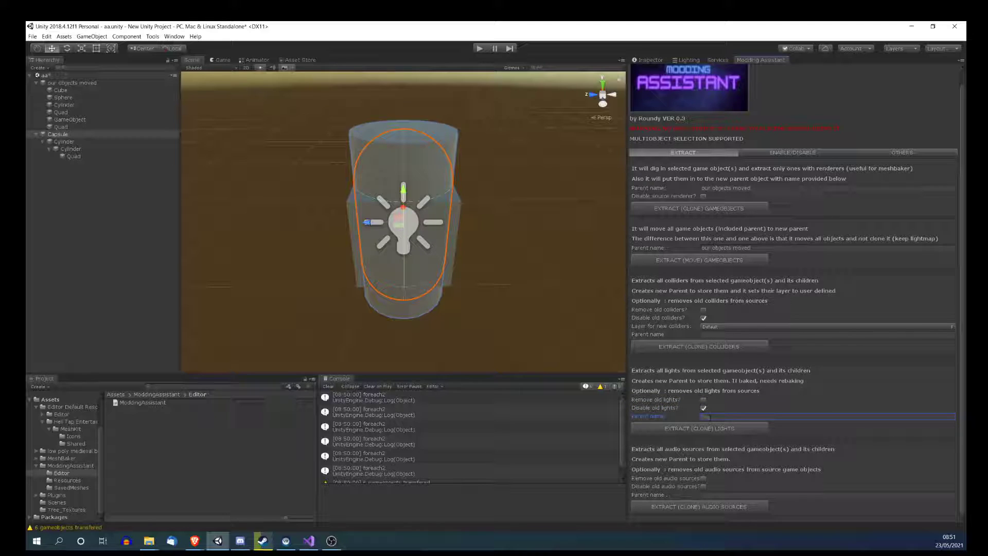
pyautogui.write('lights')
pyautogui.click(701, 429)
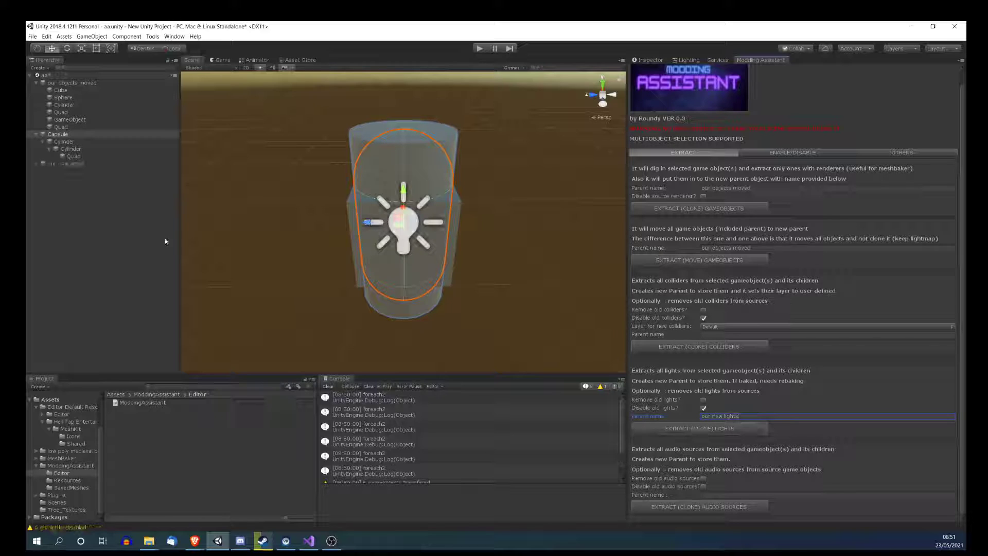
pyautogui.click(46, 164)
pyautogui.click(36, 163)
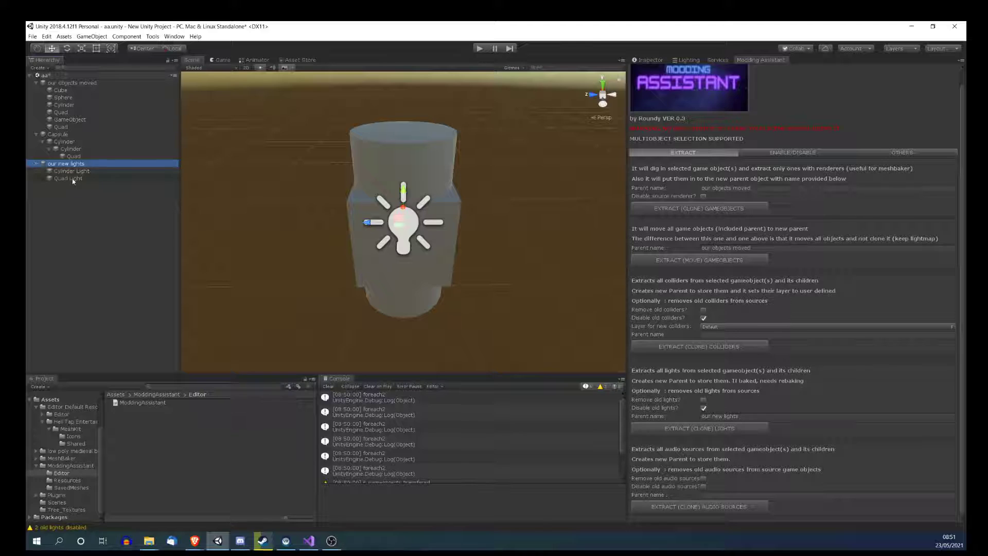
# - Examine the components of the extracted Cylinder Light and Quad Light objects
pyautogui.click(70, 171)
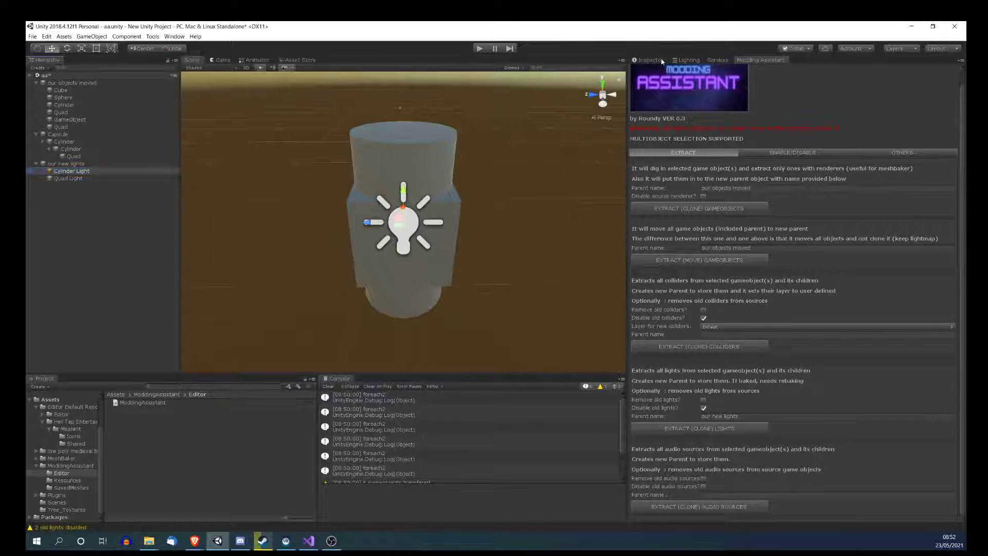
pyautogui.click(662, 61)
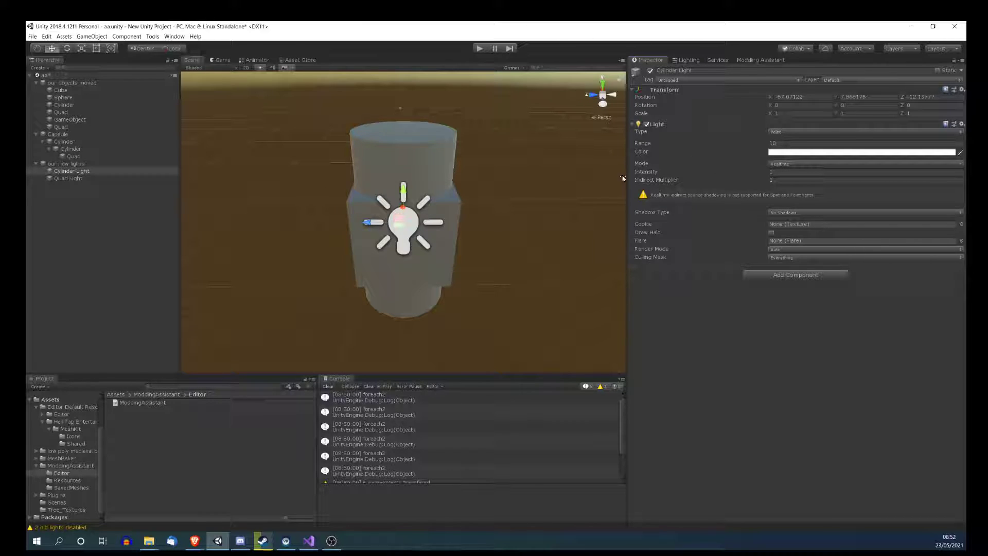
pyautogui.click(71, 179)
pyautogui.click(70, 171)
# - Filter the scene hierarchy by "light" and clear the filter again
pyautogui.click(59, 67)
pyautogui.write('light')
pyautogui.press('BackSpace')
pyautogui.press('BackSpace')
pyautogui.press('BackSpace')
pyautogui.press('BackSpace')
pyautogui.press('BackSpace')
# - Disable the renderers of the Capsule and all its children with the Modding Assistant
pyautogui.click(751, 60)
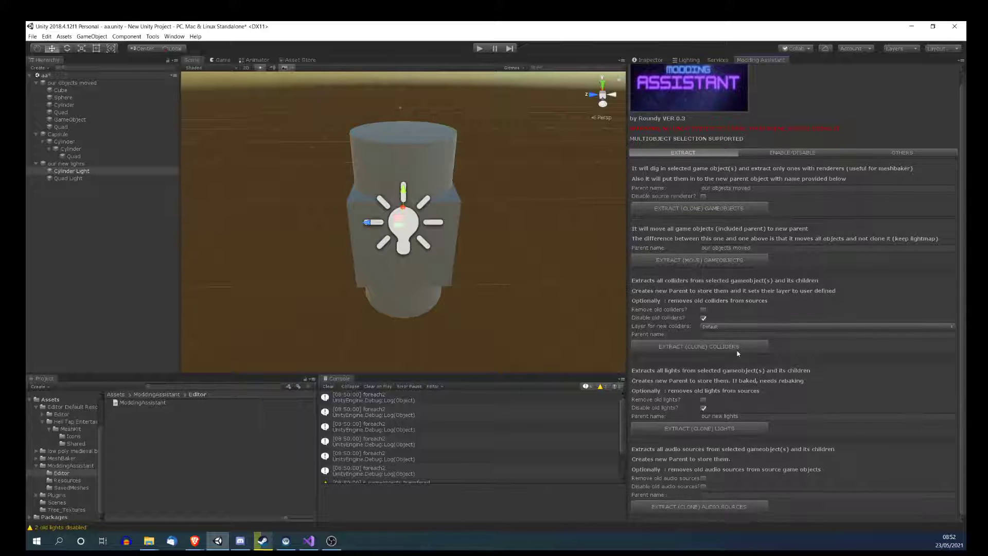
pyautogui.click(780, 153)
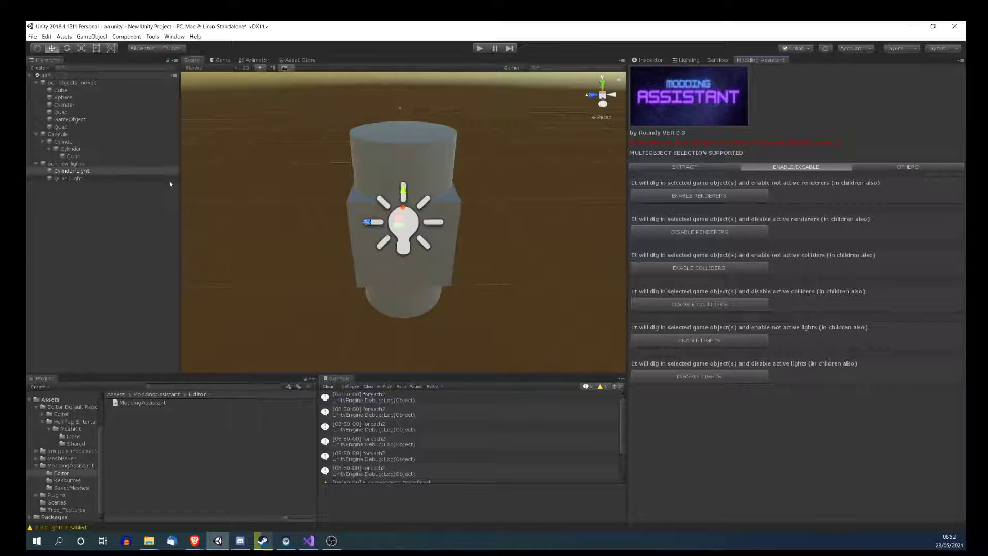
pyautogui.click(49, 135)
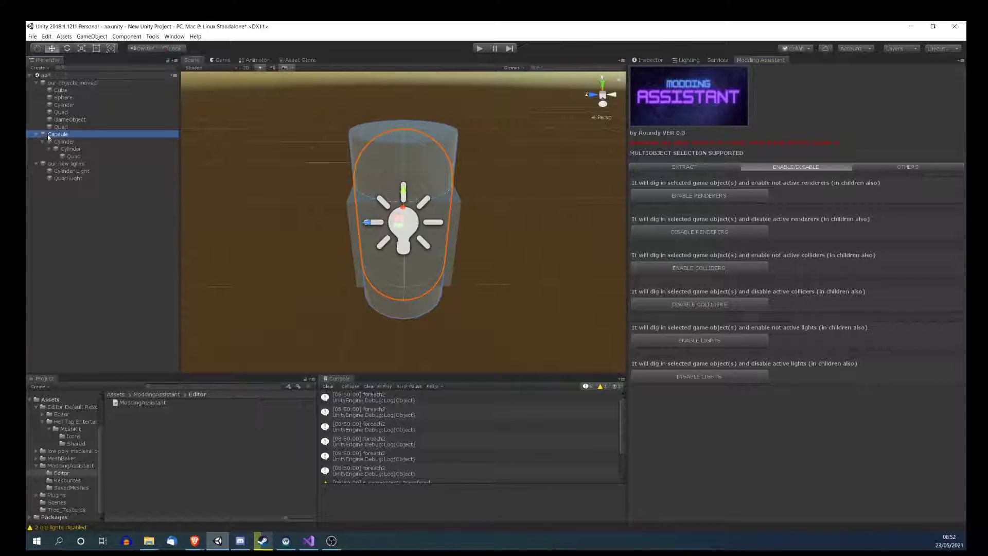
pyautogui.click(673, 230)
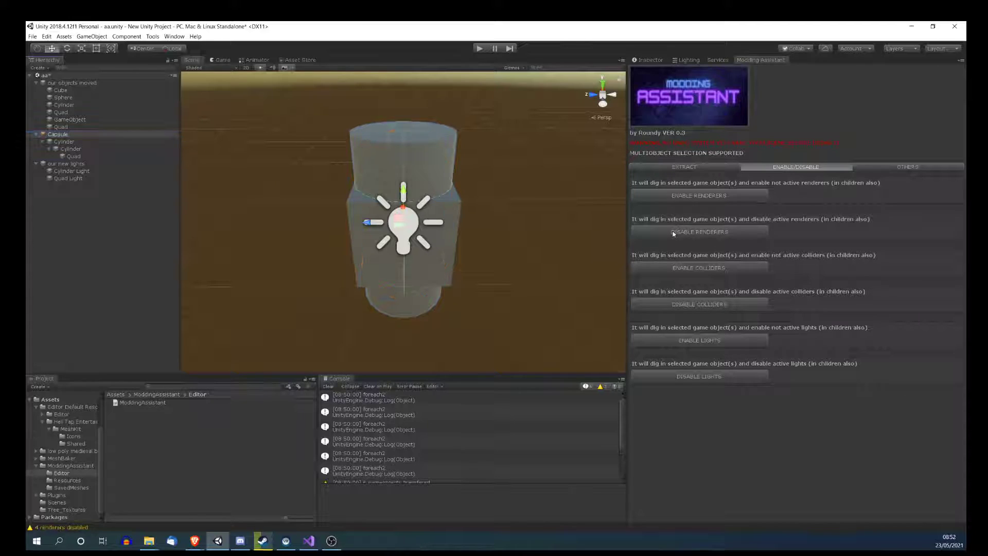
# - Delete the "our objects moved" hierarchy and enable the renderers of the Capsule and its children
pyautogui.click(48, 83)
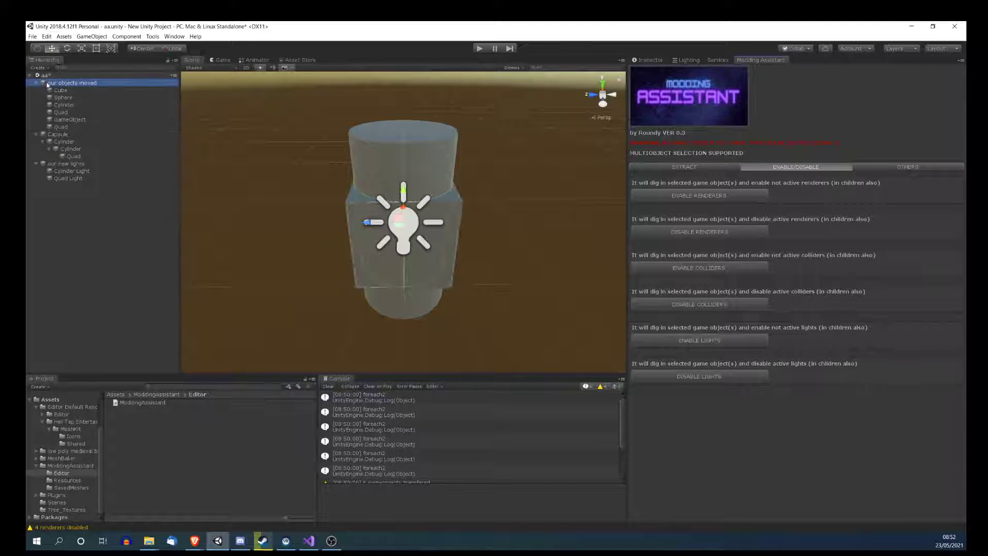
pyautogui.press('Delete')
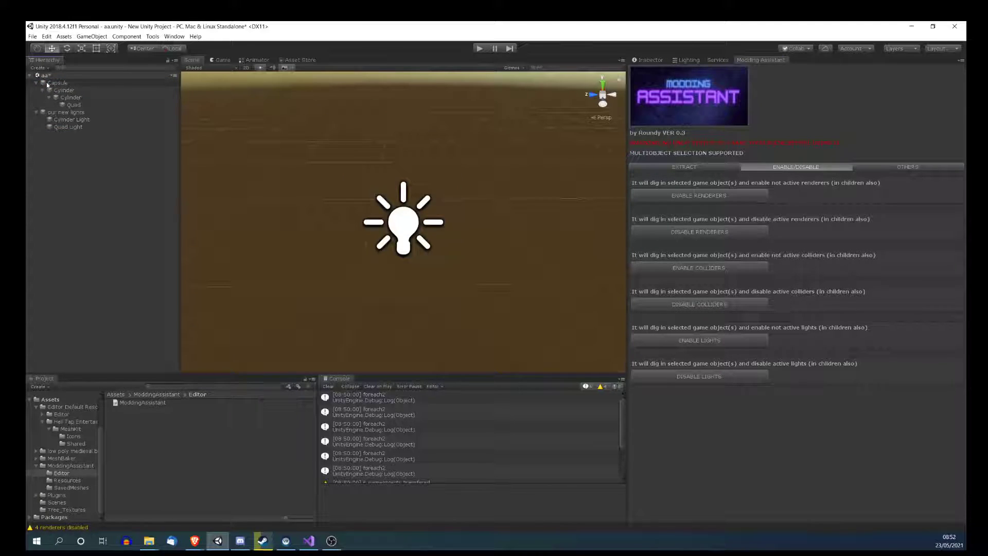
pyautogui.click(49, 83)
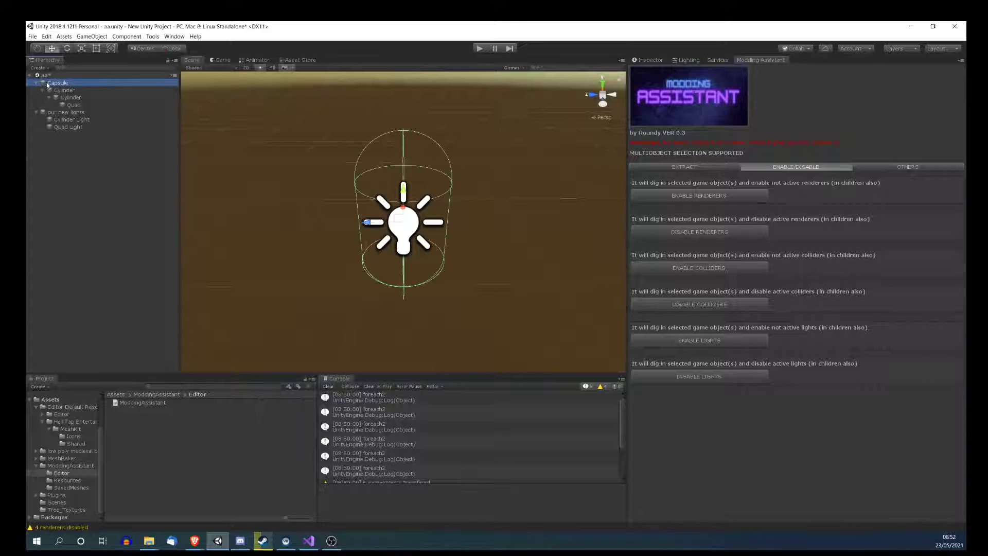
pyautogui.click(674, 198)
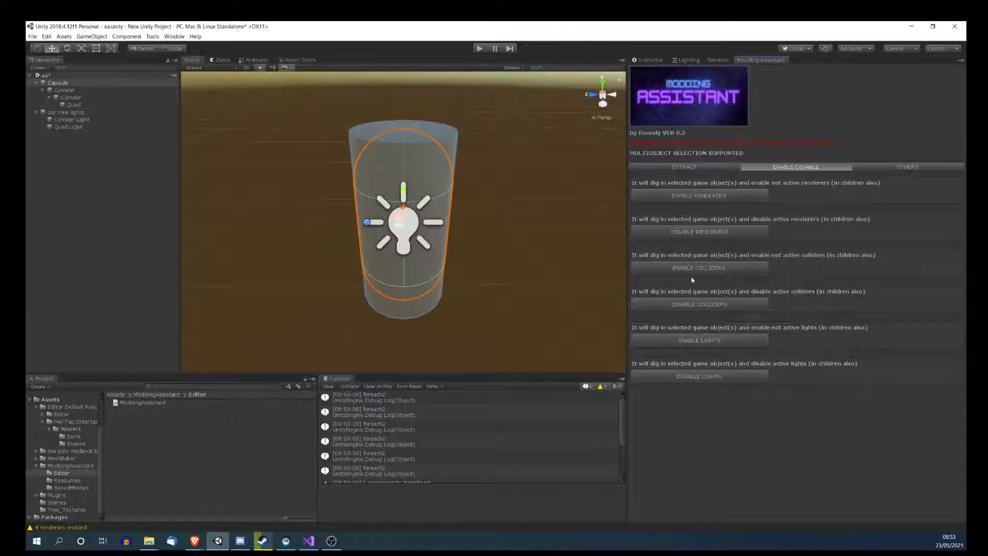
# - Disable all colliders in the Capsule hierarchy and check the collider states on the Quad, inner Cylinder and Capsule
pyautogui.click(688, 304)
pyautogui.click(74, 104)
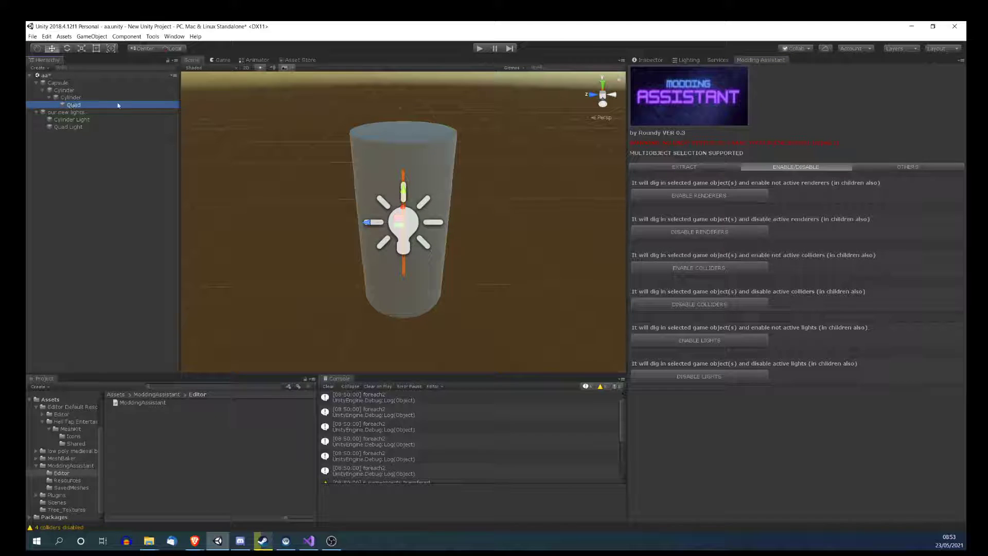
pyautogui.click(650, 59)
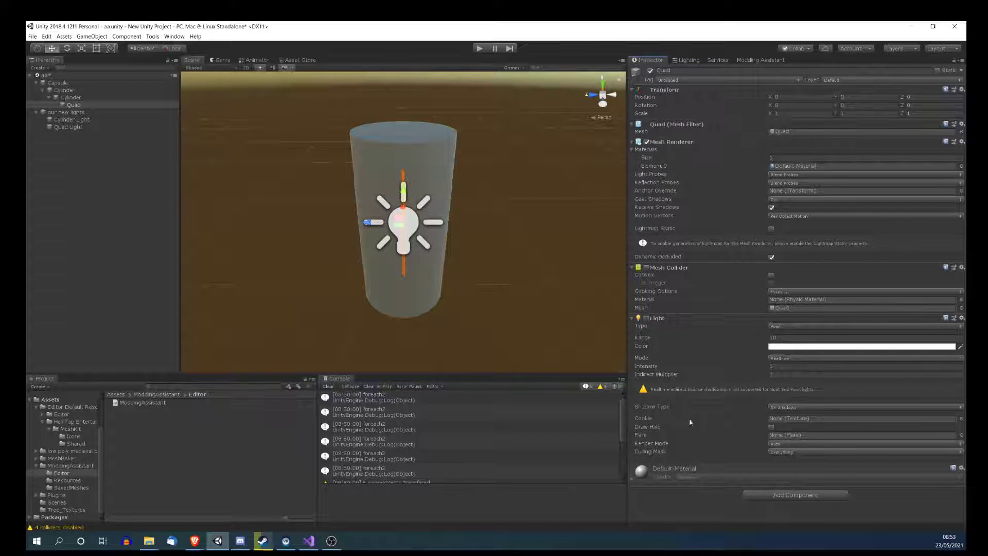
pyautogui.click(58, 98)
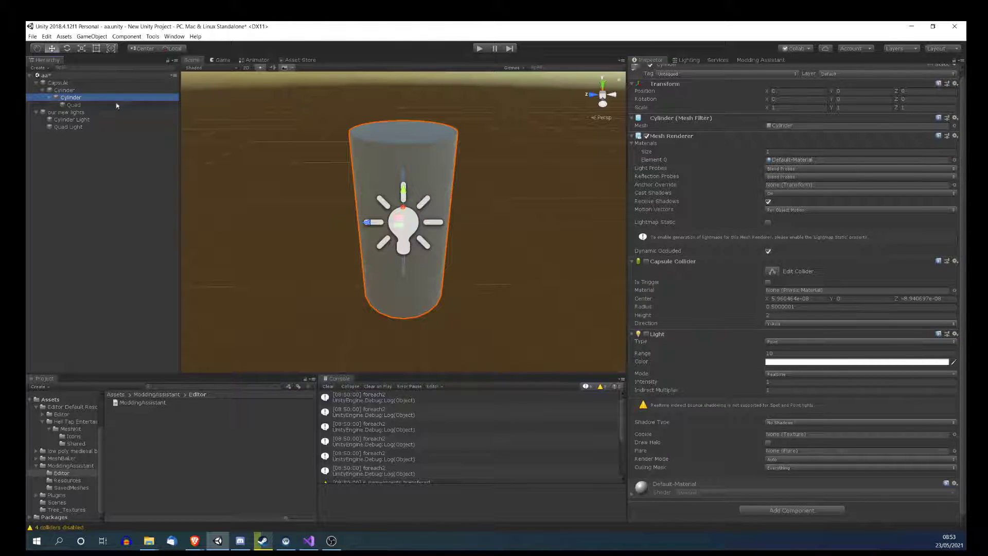
pyautogui.click(75, 83)
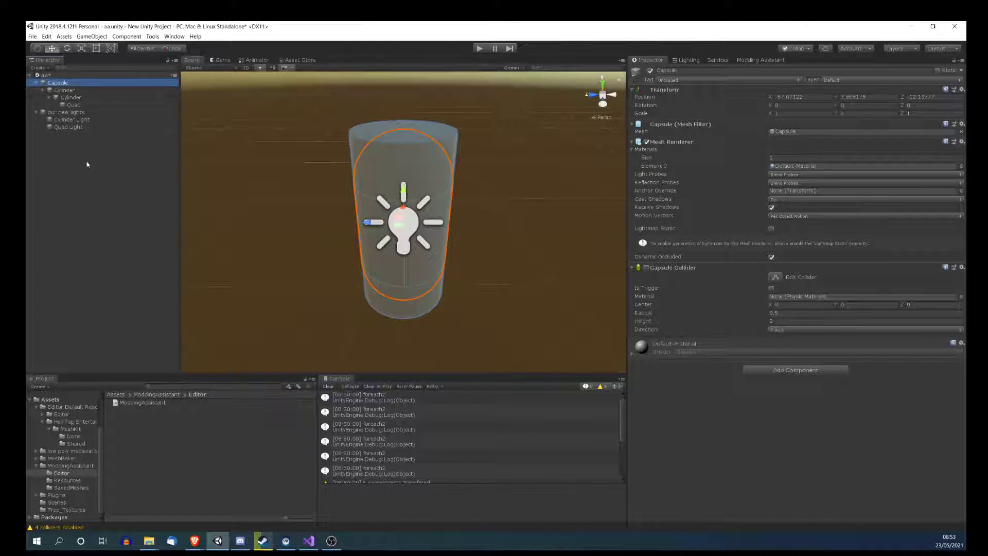
# - Enable all colliders of the Capsule and its children with the Modding Assistant, and check the Capsule's components
pyautogui.click(761, 60)
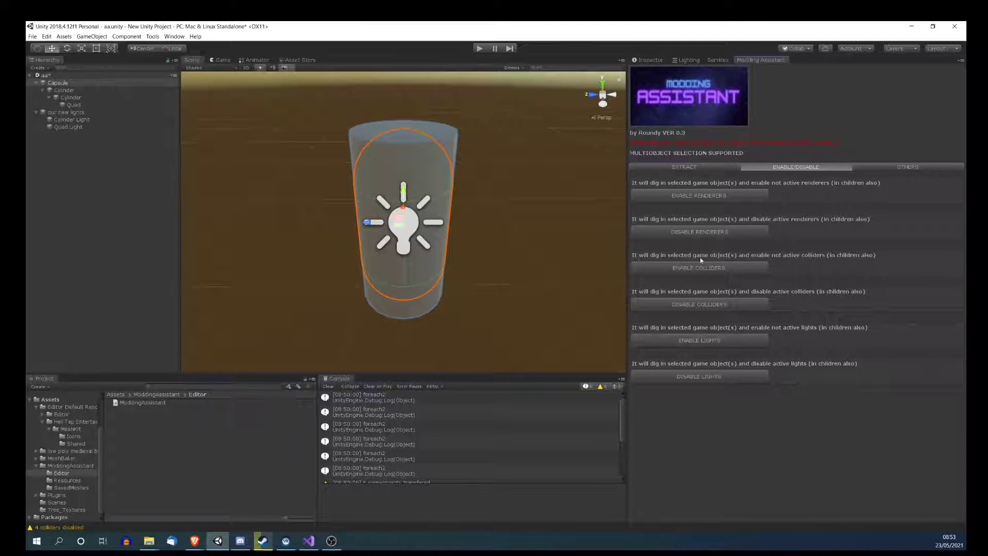
pyautogui.click(677, 309)
pyautogui.click(653, 61)
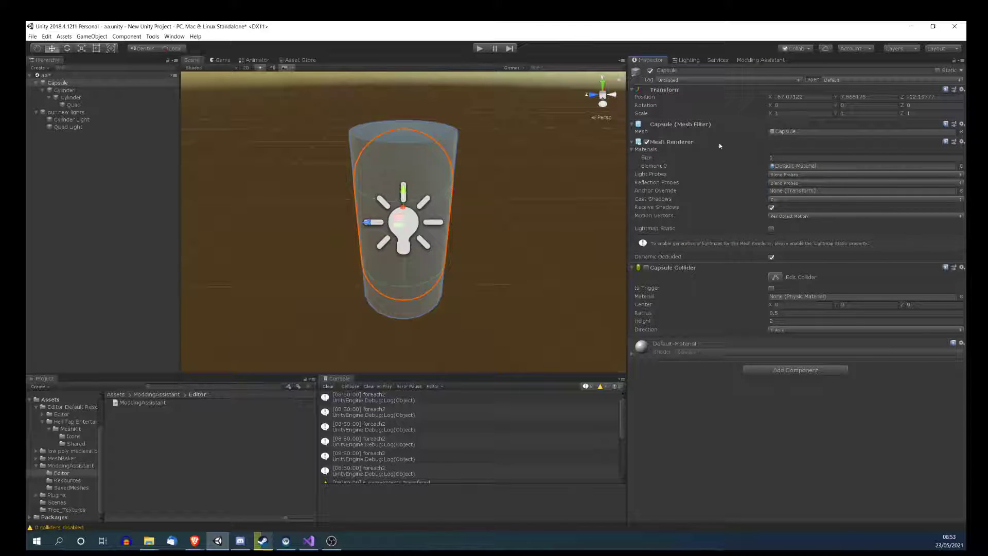
pyautogui.click(765, 59)
pyautogui.click(661, 270)
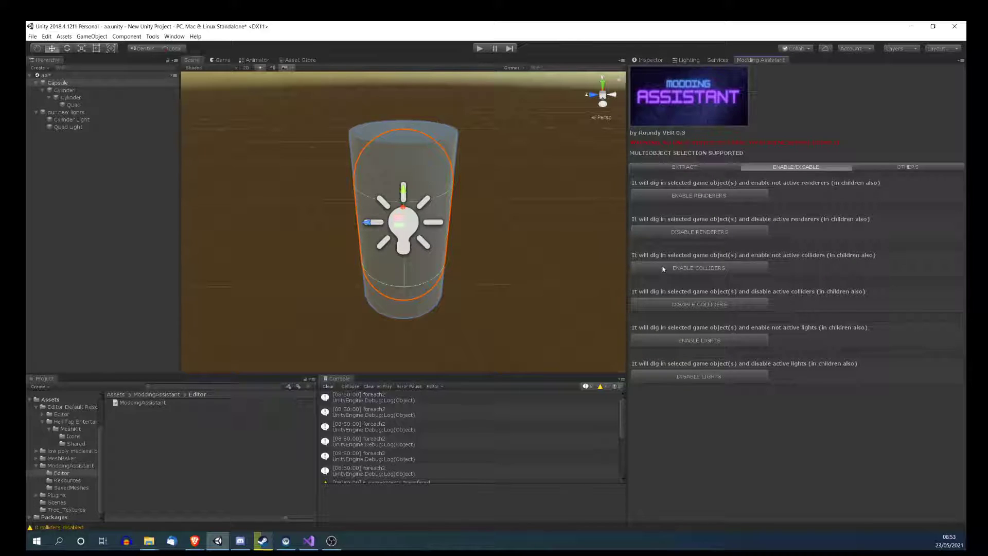
pyautogui.click(648, 60)
pyautogui.click(761, 59)
# - Check whether the Light components on Quad Light and Cylinder Light are enabled
pyautogui.click(65, 126)
pyautogui.click(649, 60)
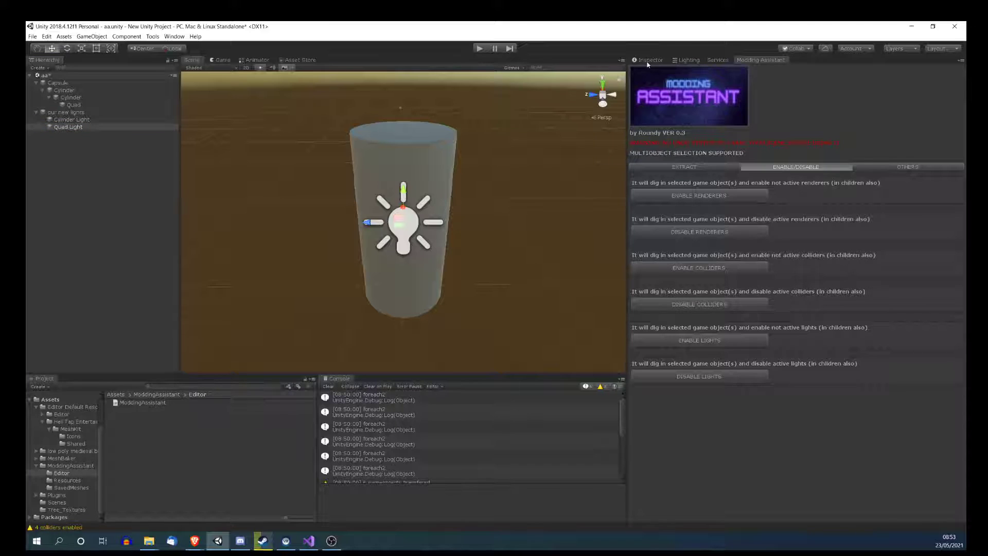
pyautogui.click(84, 120)
pyautogui.click(82, 126)
# - Disable the lights under the "our new lights" parent and check the Light components on both of its children
pyautogui.click(78, 113)
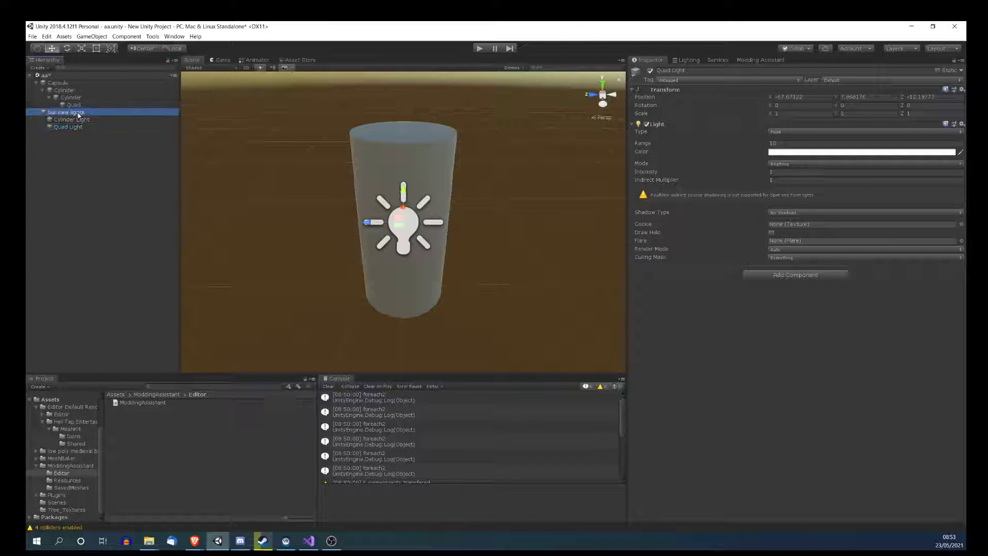
pyautogui.click(761, 60)
pyautogui.click(694, 379)
pyautogui.click(68, 121)
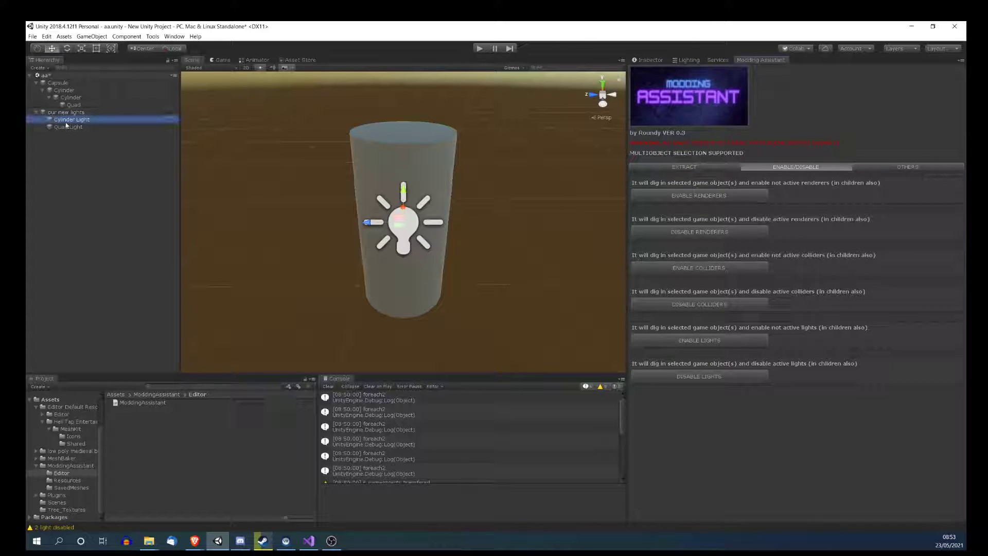
pyautogui.click(649, 61)
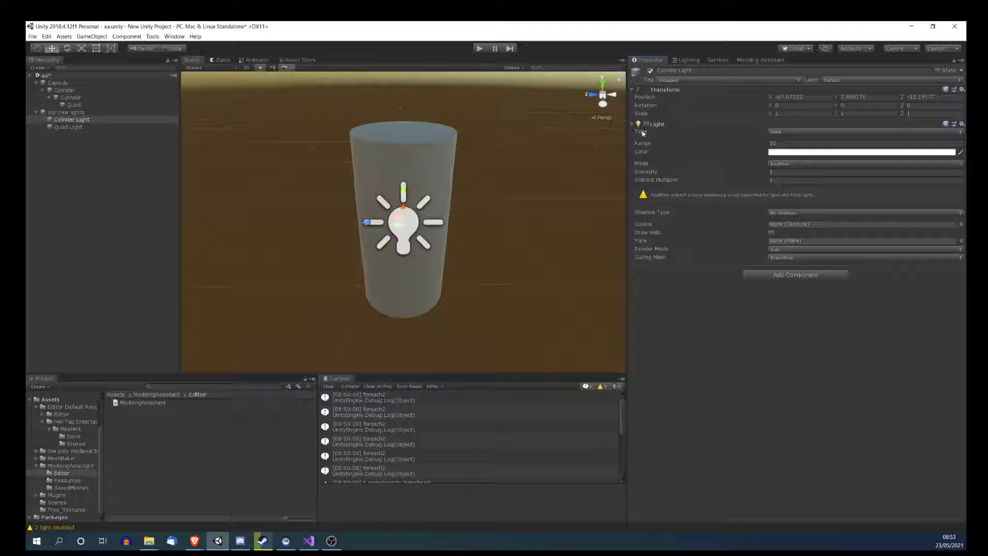
pyautogui.click(87, 128)
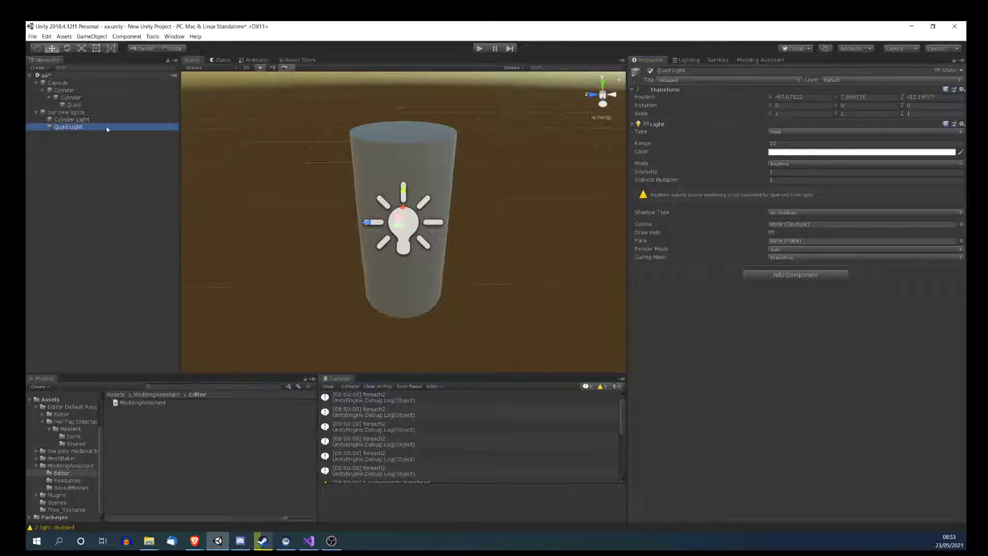
# - Enable the lights under the "our new lights" parent with the Modding Assistant
pyautogui.click(78, 113)
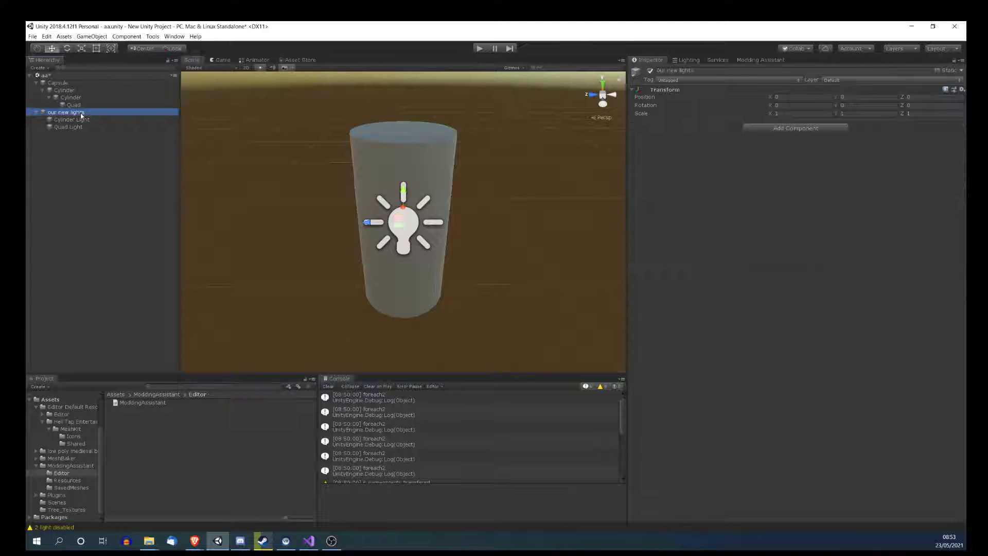
pyautogui.click(761, 60)
pyautogui.click(688, 340)
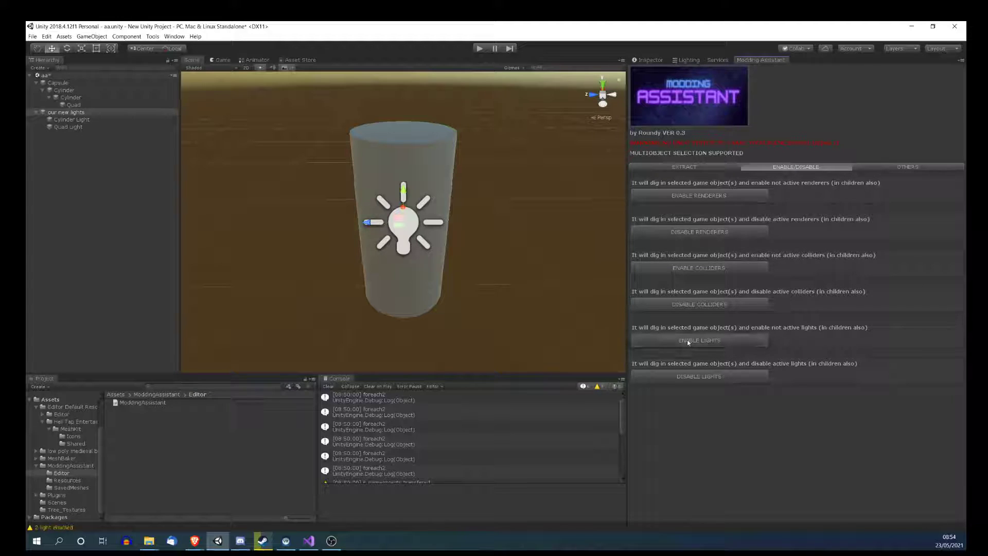
# - Review the console log of the performed operations and show the Modding Assistant's Others tools
pyautogui.scroll(-5, 470, 435)
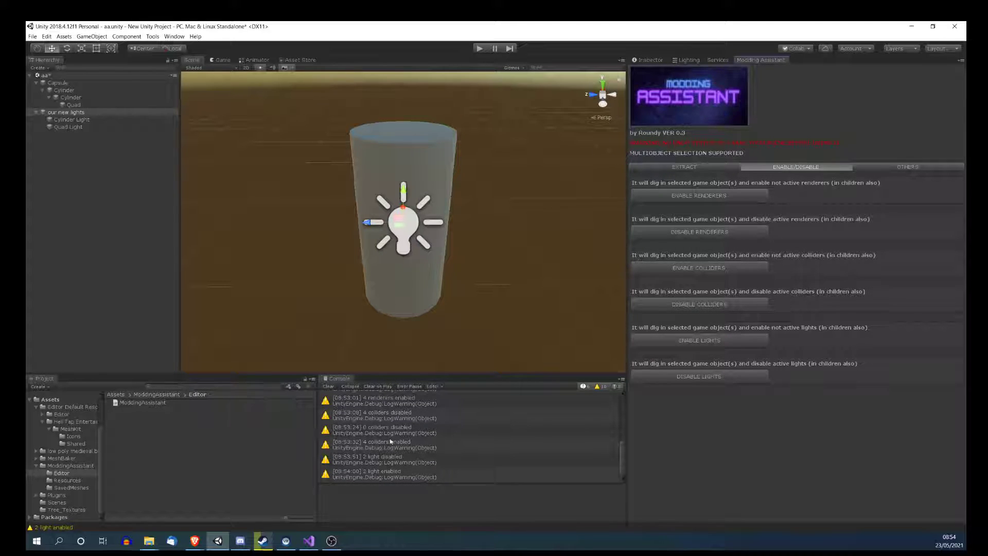
pyautogui.scroll(3, 398, 447)
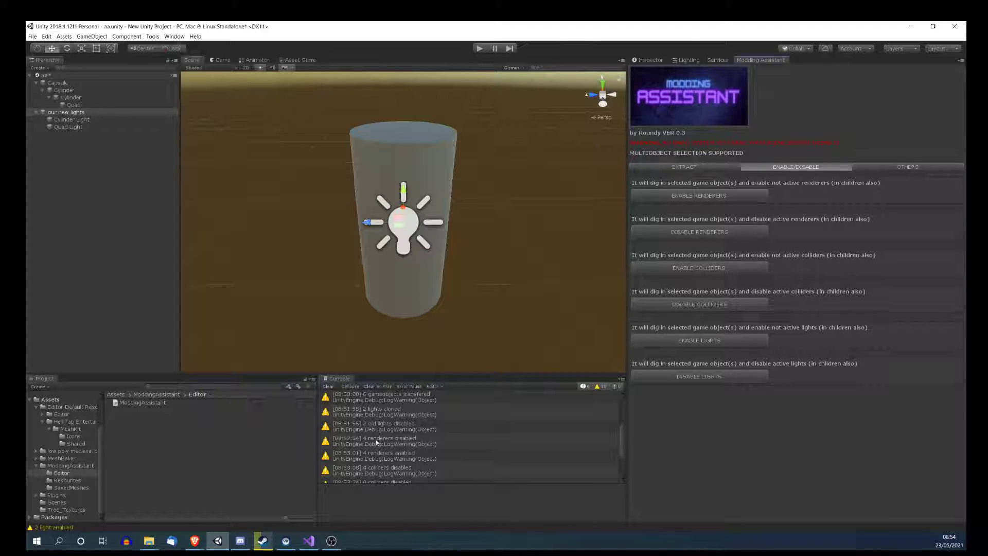
pyautogui.scroll(-3, 378, 450)
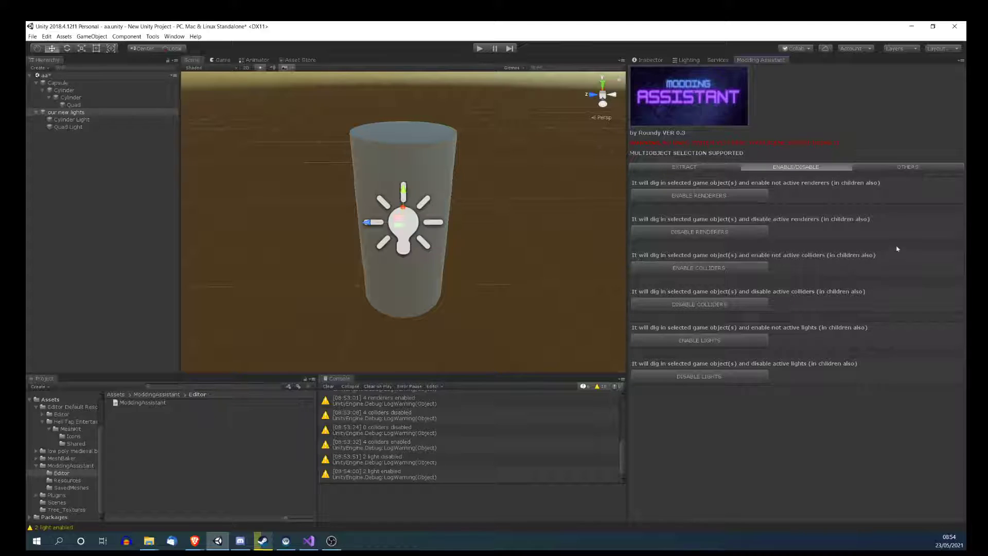
pyautogui.click(907, 167)
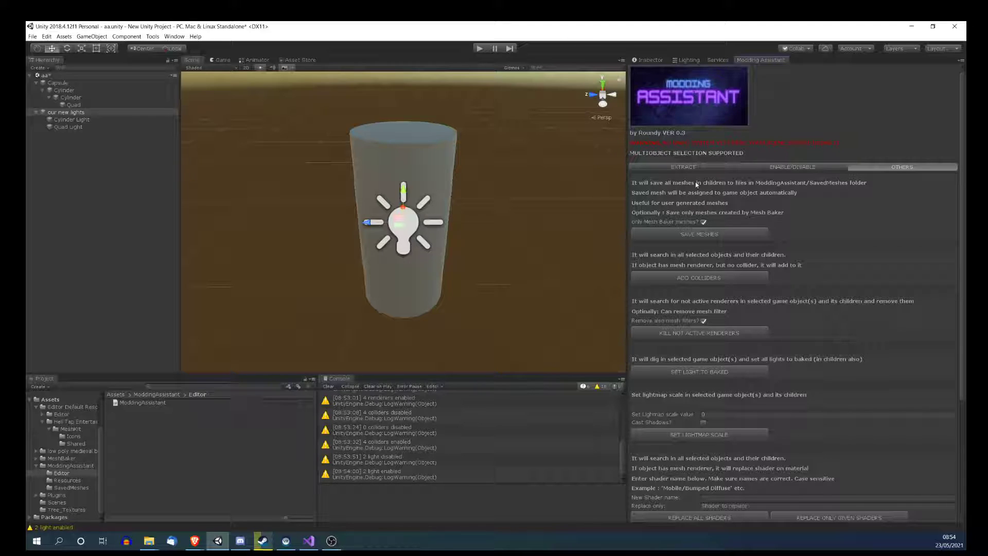
# - Delete the Capsule object with all its children and collapse the "our new lights" parent in the hierarchy
pyautogui.rightClick(89, 171)
pyautogui.click(57, 87)
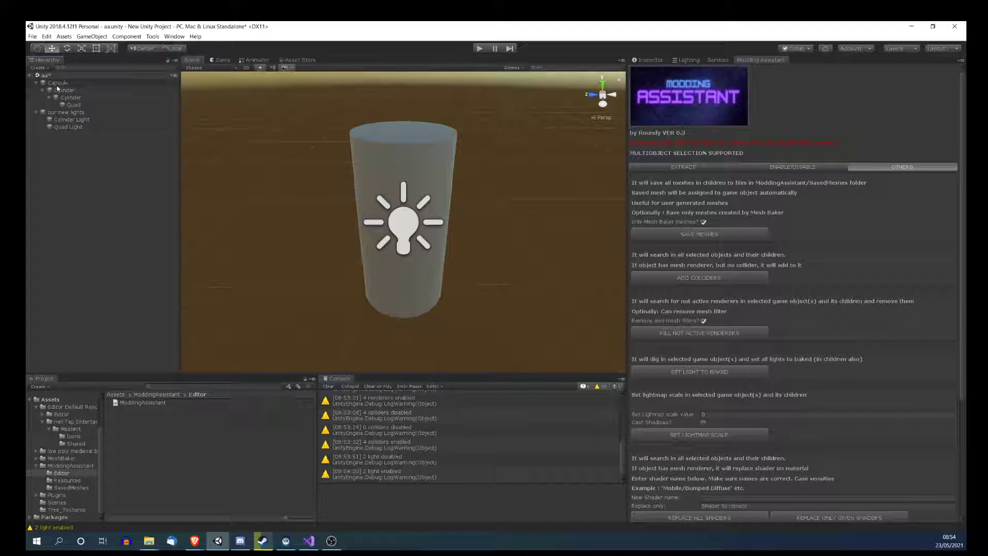
pyautogui.click(55, 82)
pyautogui.press('Delete')
pyautogui.click(36, 83)
# - Create a 3D cube in the scene and duplicate it three times
pyautogui.rightClick(52, 108)
pyautogui.moveTo(77, 175)
pyautogui.click(137, 176)
pyautogui.hotkey('ctrl', 'd')
pyautogui.hotkey('ctrl', 'd')
pyautogui.hotkey('ctrl', 'd')
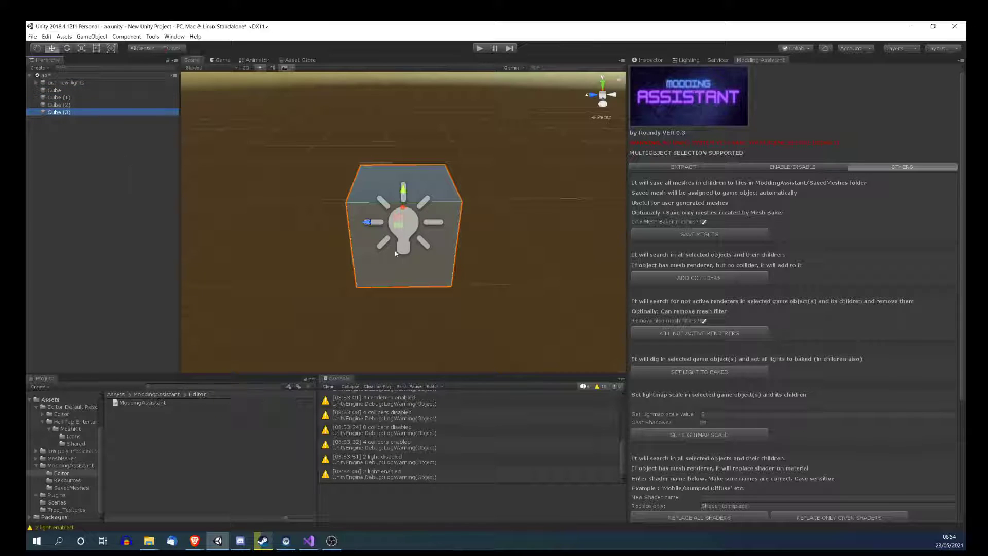
# - Spread the cubes apart, moving Cube (3) and Cube (2) to opposite sides of the original cube and Cube (1) behind it
pyautogui.moveTo(368, 222); pyautogui.dragTo(241, 223)
pyautogui.click(61, 105)
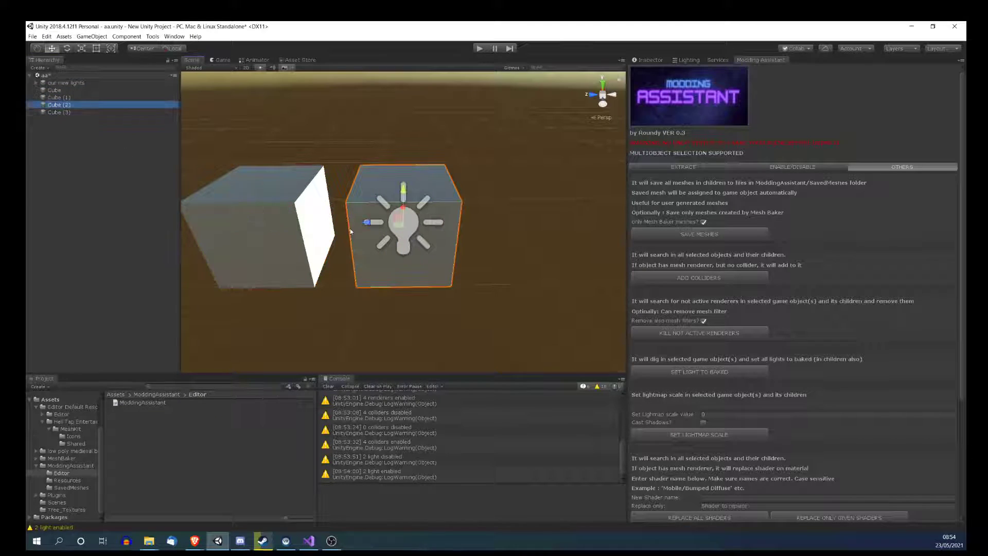
pyautogui.moveTo(398, 221); pyautogui.dragTo(528, 218)
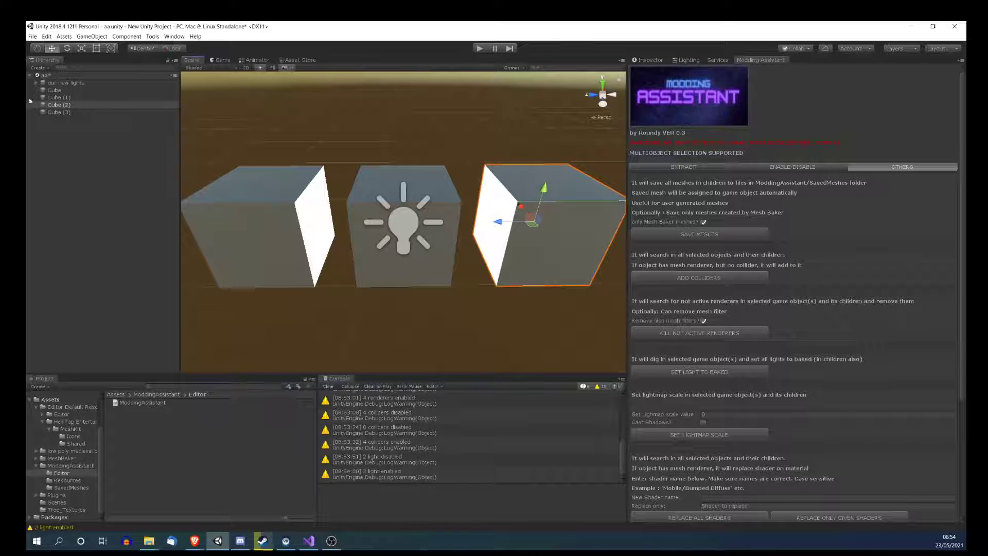
pyautogui.click(59, 97)
pyautogui.moveTo(395, 227); pyautogui.dragTo(393, 164)
# - Create an empty GameObject and make all four cubes its children
pyautogui.rightClick(90, 140)
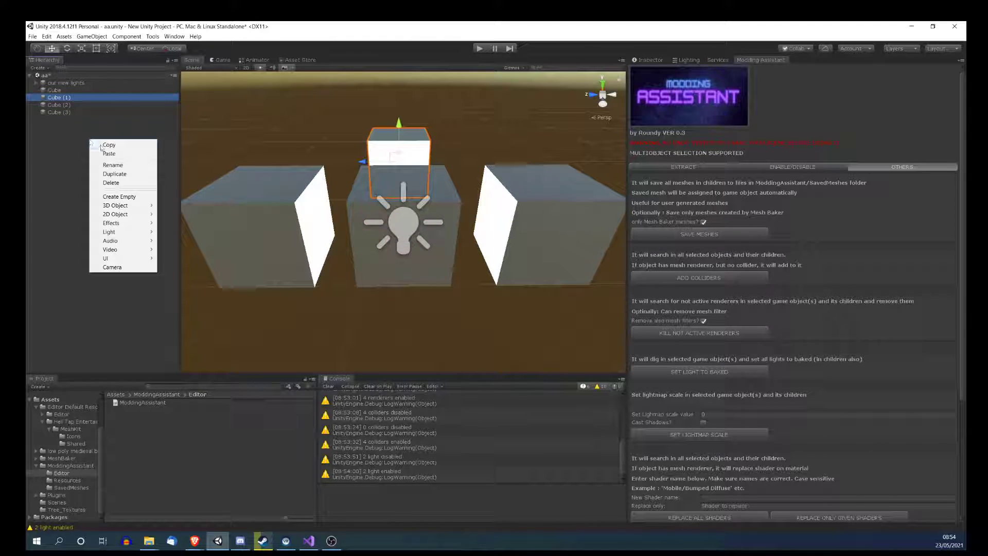
pyautogui.click(108, 197)
pyautogui.click(56, 113)
pyautogui.keyDown('shift'); pyautogui.click(54, 90); pyautogui.keyUp('shift')
pyautogui.moveTo(57, 112); pyautogui.dragTo(60, 122)
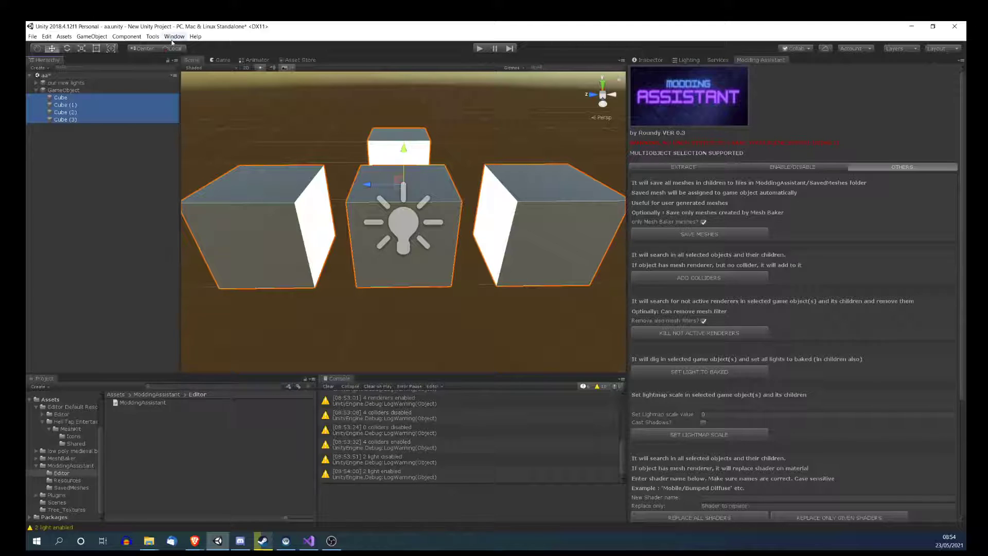
# - Create a Mesh Baker "TextureBaker and MultiMeshBaker" object and show its component settings
pyautogui.click(93, 37)
pyautogui.moveTo(108, 166)
pyautogui.moveTo(221, 166)
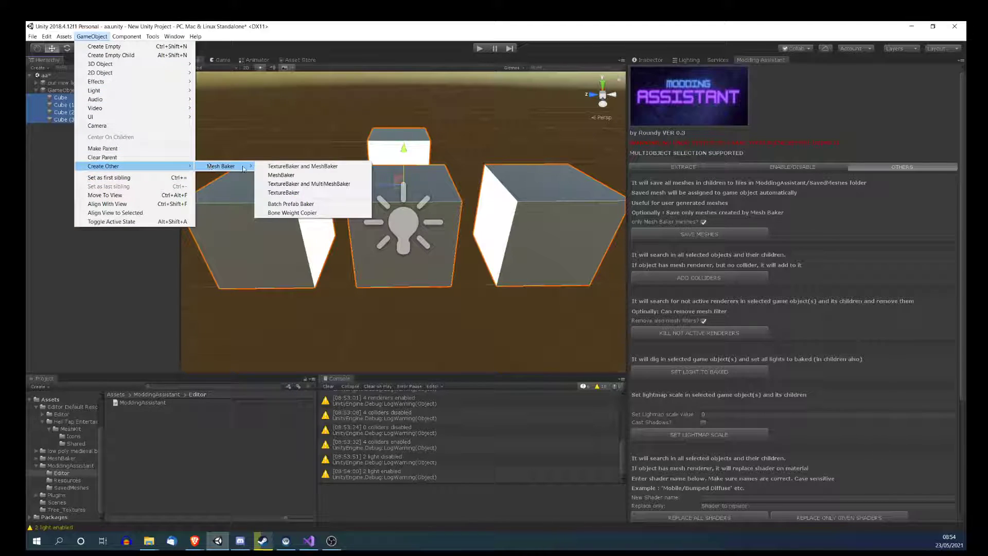
pyautogui.click(273, 184)
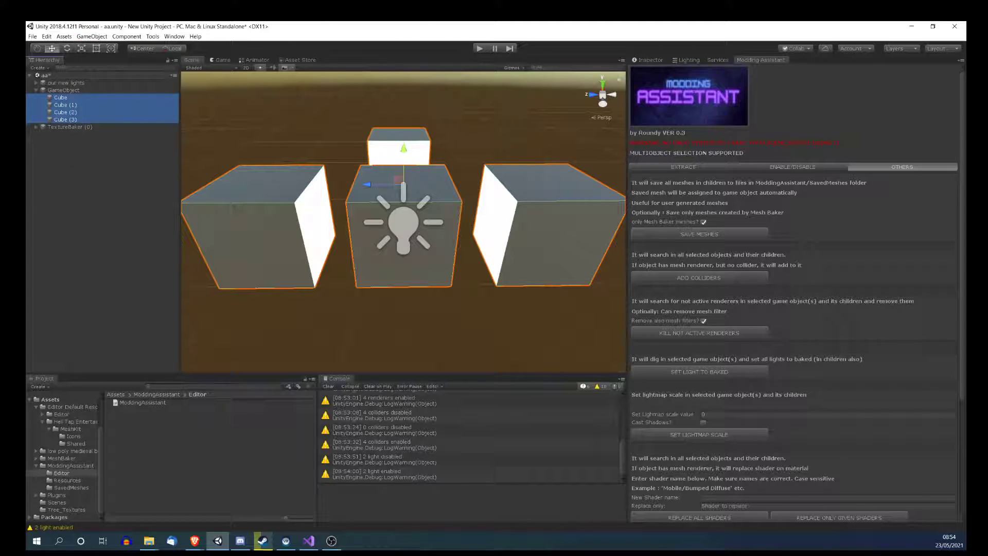
pyautogui.click(41, 127)
pyautogui.click(648, 61)
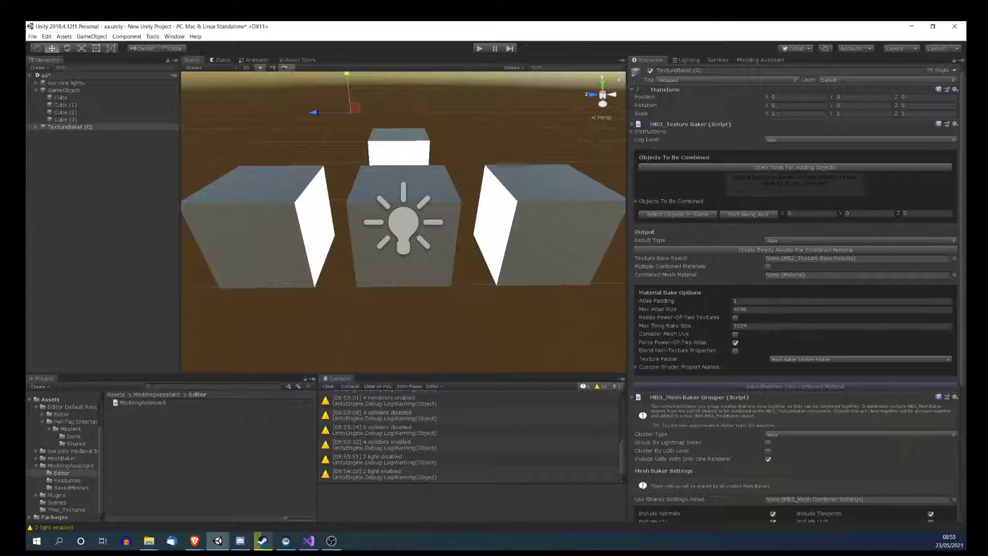
# - Add the cubes under GameObject to the texture baker's objects to combine and create empty combined-material assets named "uiou"
pyautogui.moveTo(64, 90); pyautogui.dragTo(778, 186)
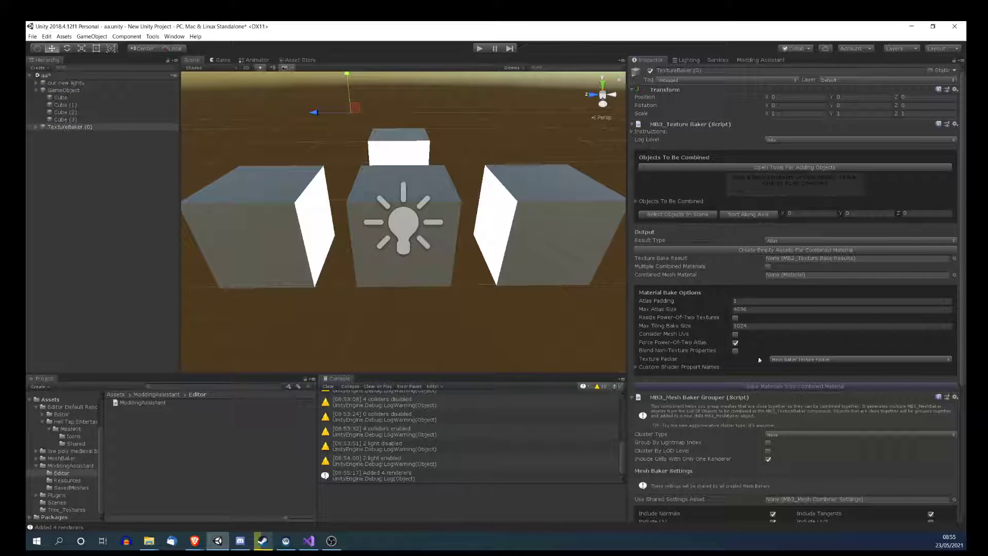
pyautogui.click(760, 388)
pyautogui.click(751, 250)
pyautogui.write('uiou')
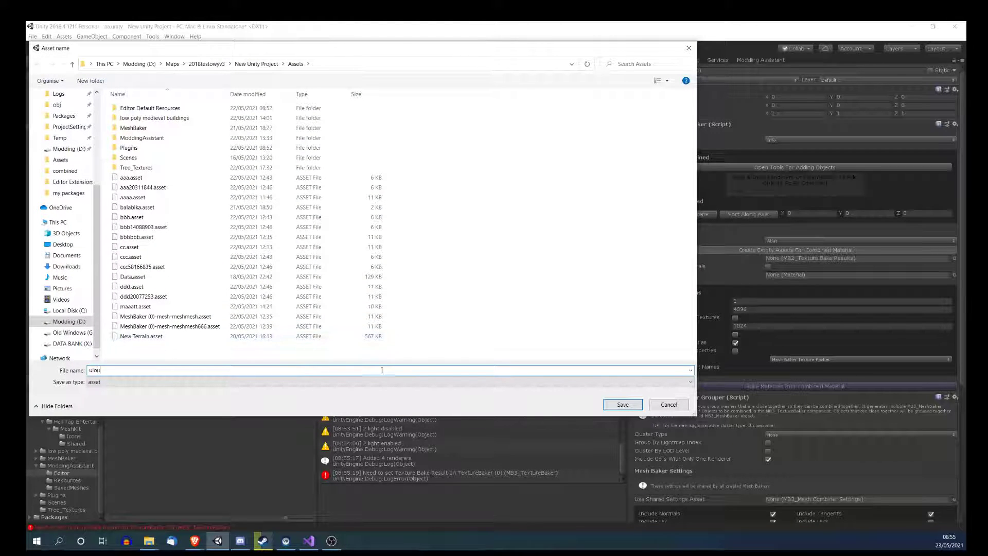
pyautogui.click(623, 405)
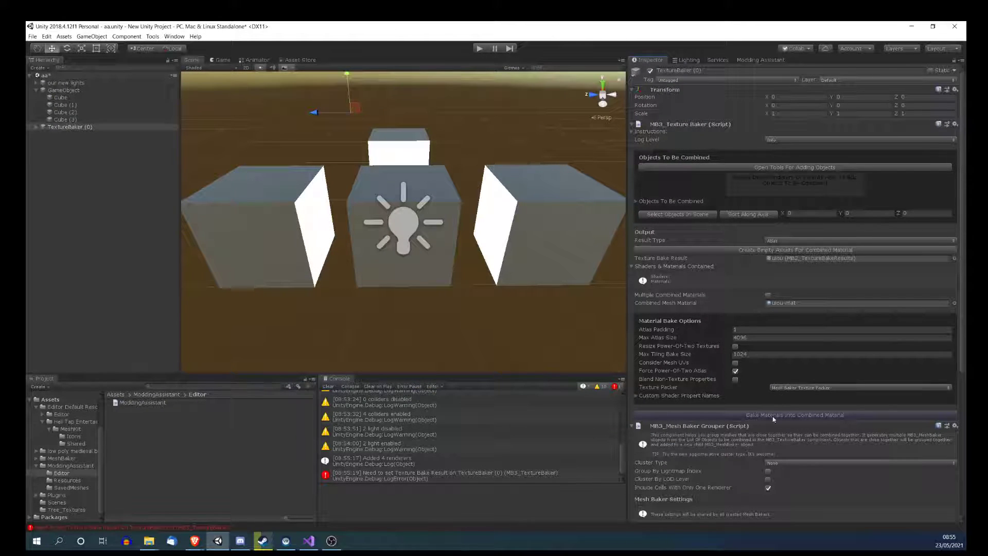
# - Bake the materials into the combined material, then set agglomerative clustering with the maximum distance reduced so each cube forms its own cluster
pyautogui.click(774, 419)
pyautogui.scroll(-4, 777, 391)
pyautogui.click(786, 361)
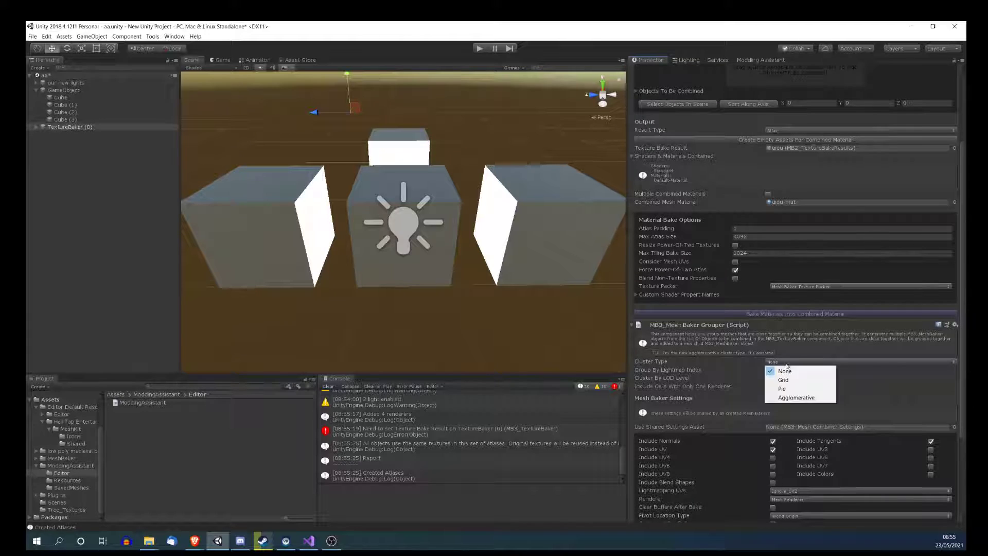
pyautogui.click(796, 397)
pyautogui.click(793, 379)
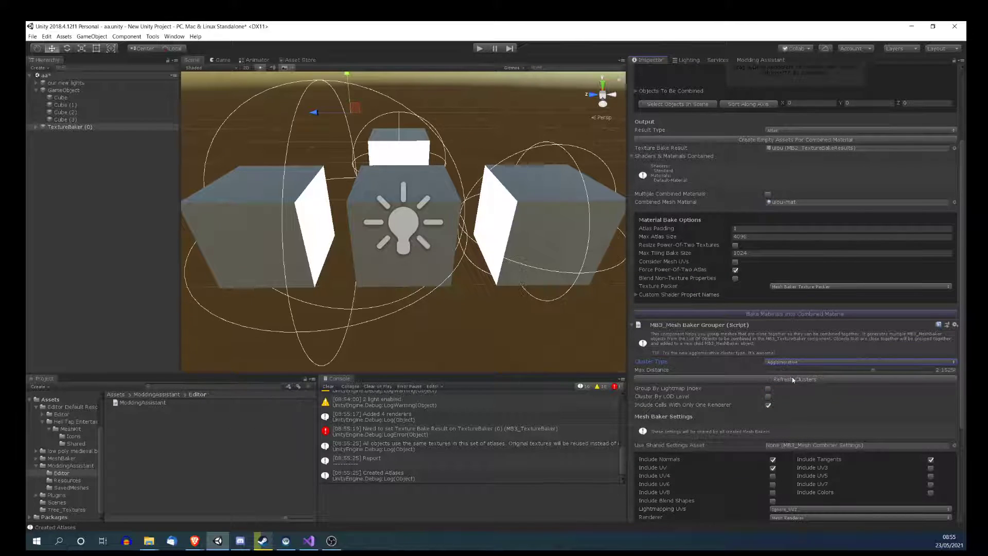
pyautogui.scroll(-4, 813, 417)
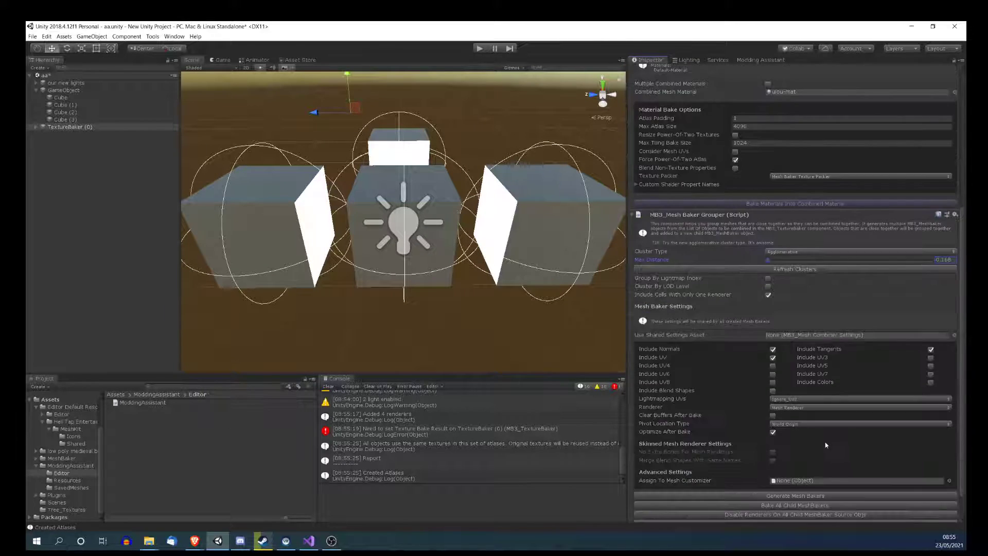
# - Generate the mesh bakers, replacing the previously generated ones, and bake all child mesh bakers
pyautogui.click(753, 496)
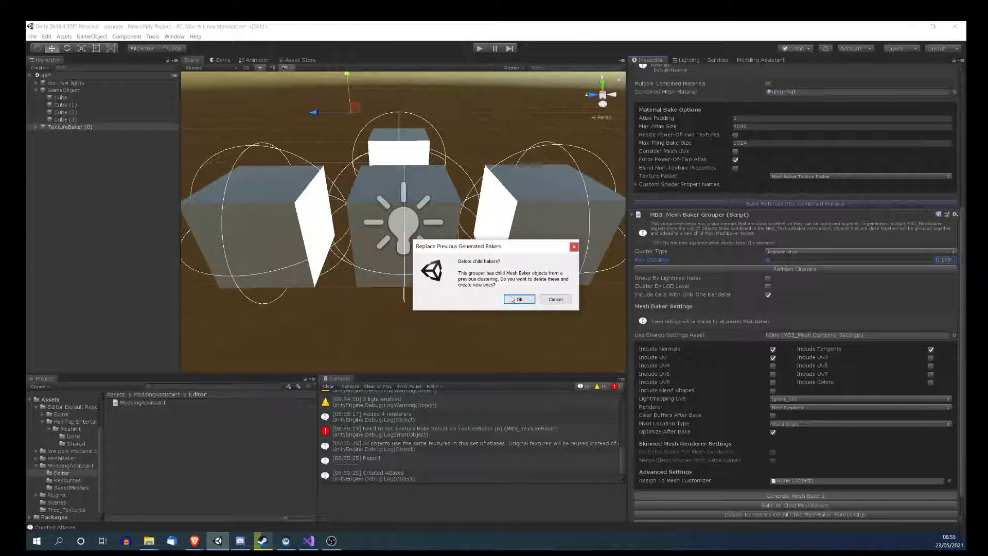
pyautogui.click(517, 300)
pyautogui.click(782, 505)
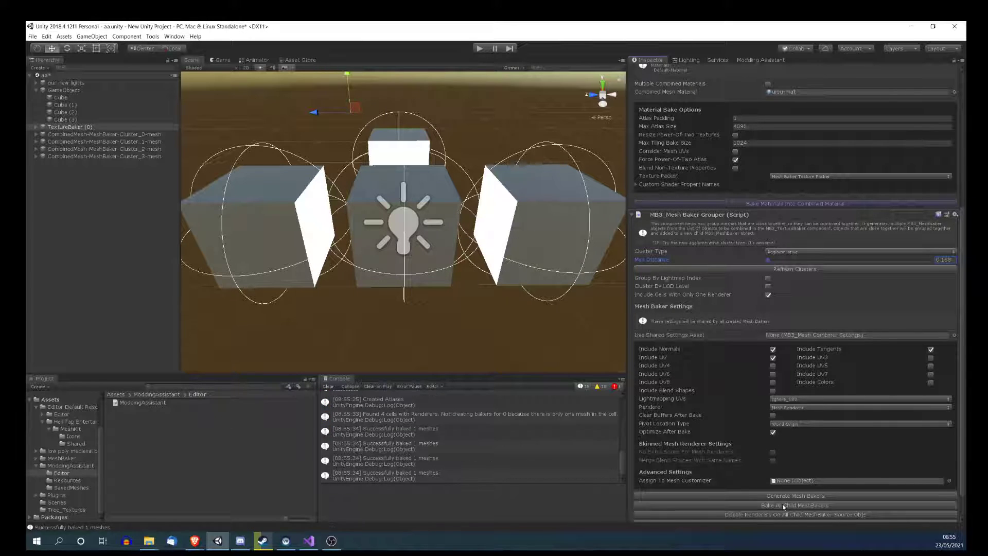
# - Inspect the Mesh Filter of the baked child inside the Cluster_0 combined mesh and compare it with the Save Meshes tool description
pyautogui.click(103, 134)
pyautogui.press('Right')
pyautogui.click(82, 143)
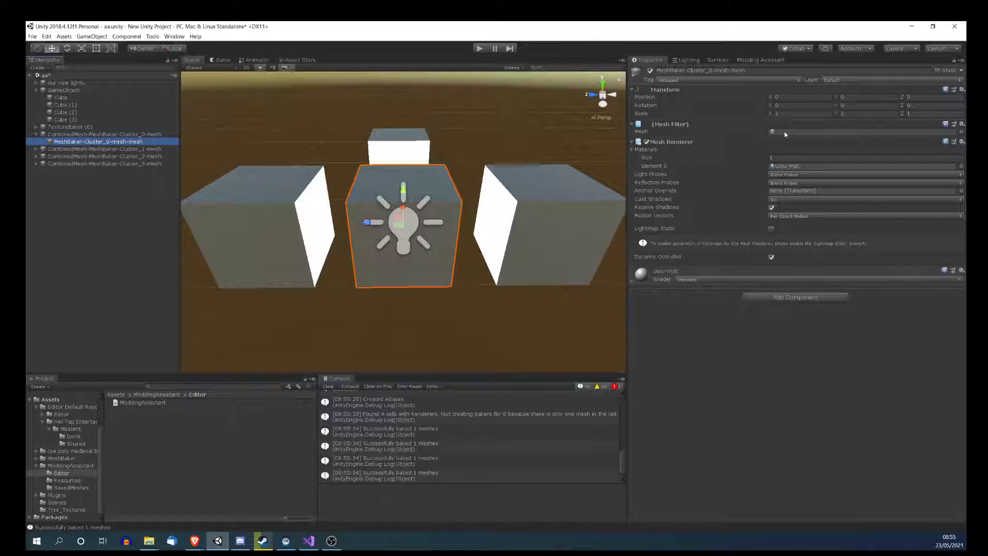
pyautogui.click(743, 62)
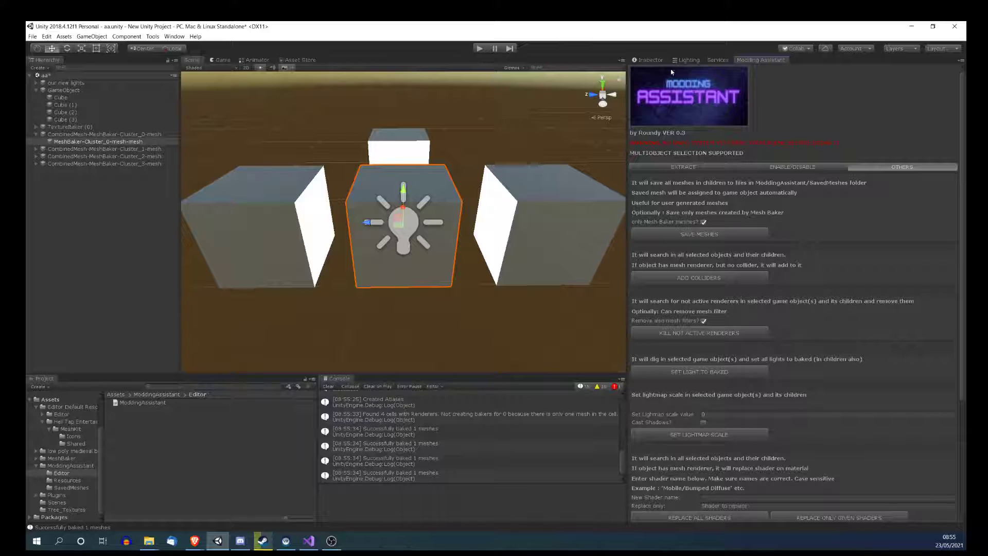
pyautogui.click(652, 61)
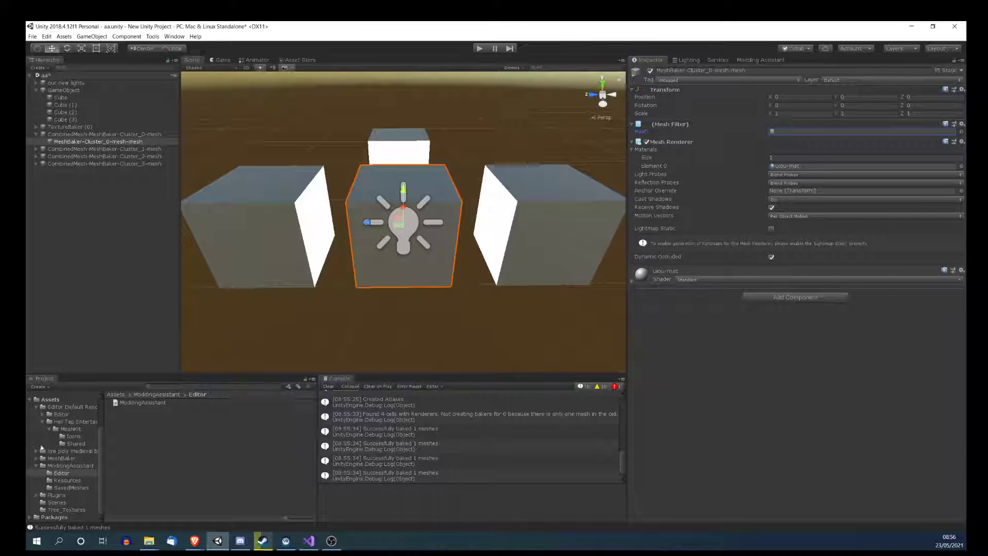
# - Save the meshes of all four CombinedMesh objects with the Modding Assistant, limited to Mesh Baker meshes
pyautogui.click(50, 135)
pyautogui.click(36, 135)
pyautogui.keyDown('shift'); pyautogui.click(67, 158); pyautogui.keyUp('shift')
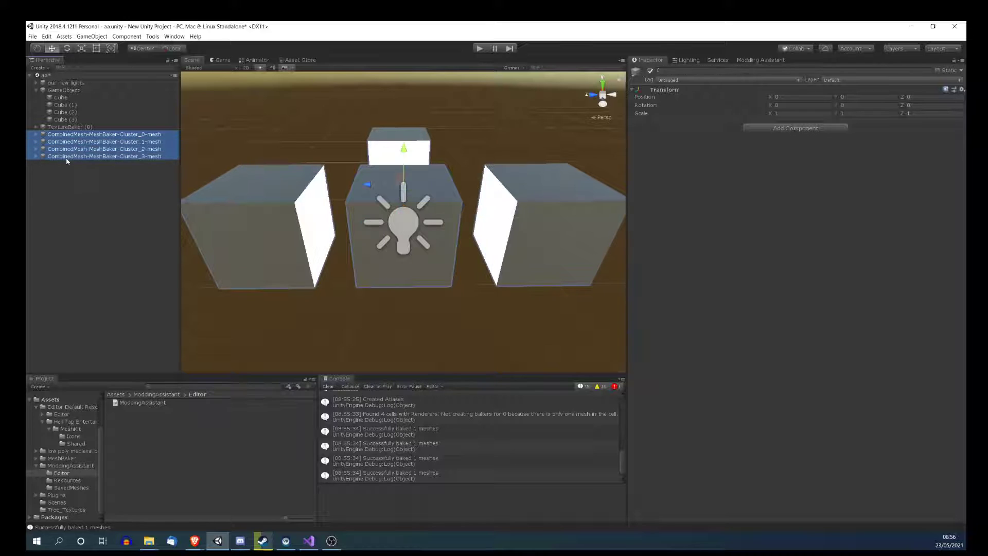
pyautogui.click(741, 62)
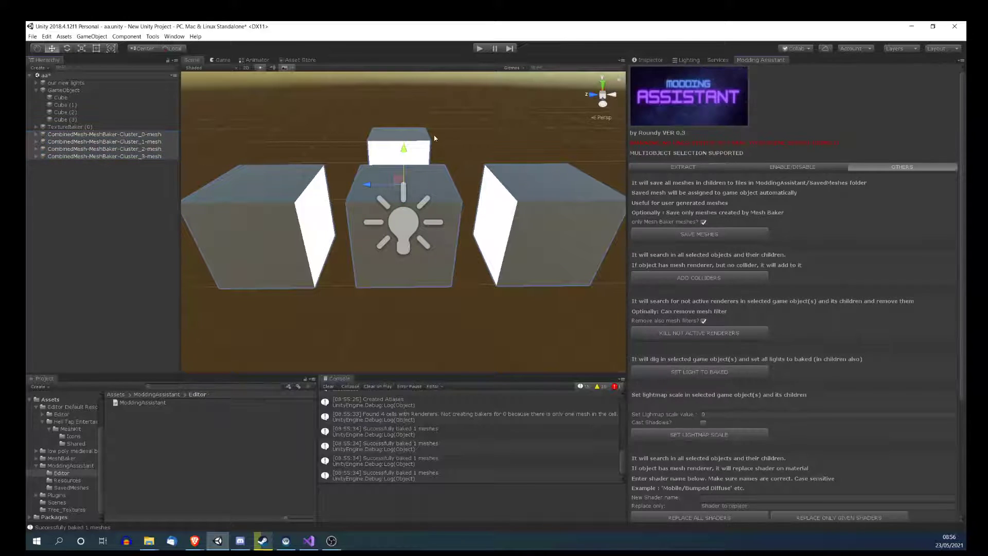
pyautogui.click(692, 236)
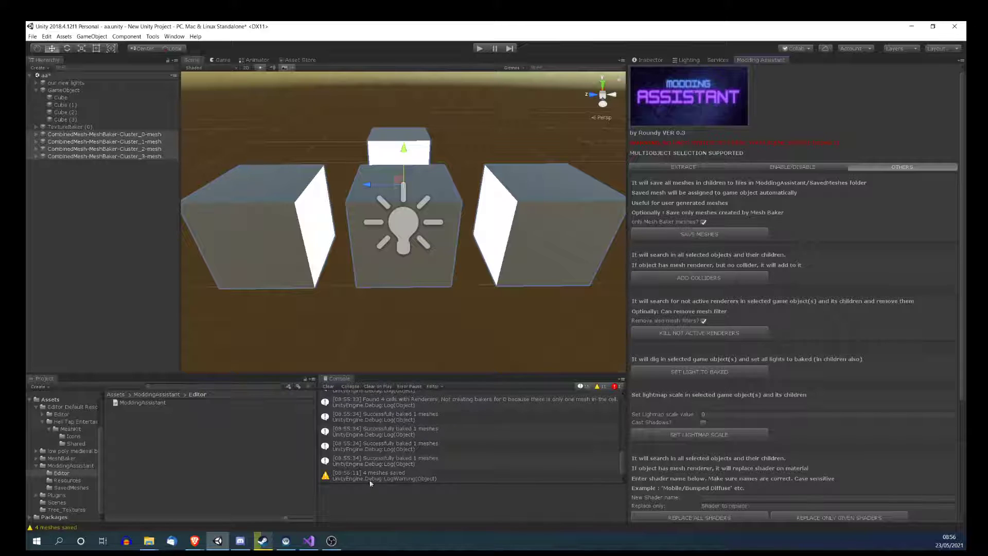
# - Open the SavedMeshes folder and check which saved mesh file is assigned to the Cluster_0 child's Mesh Filter
pyautogui.click(62, 488)
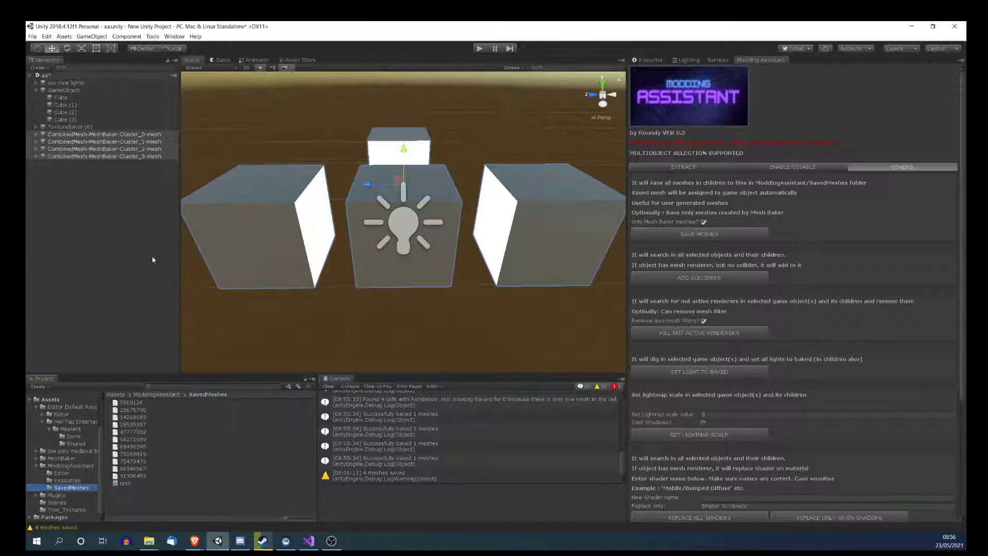
pyautogui.click(35, 134)
pyautogui.click(66, 142)
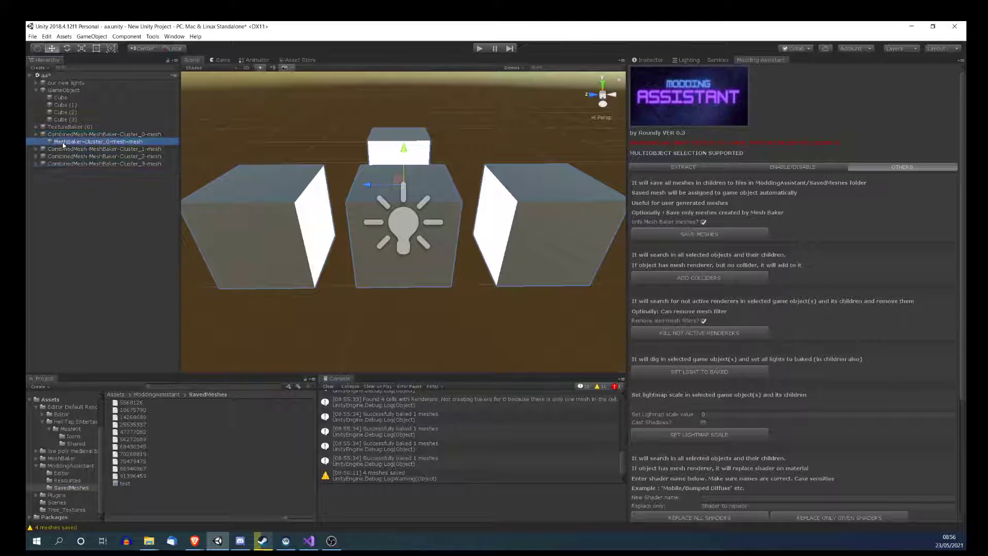
pyautogui.click(648, 59)
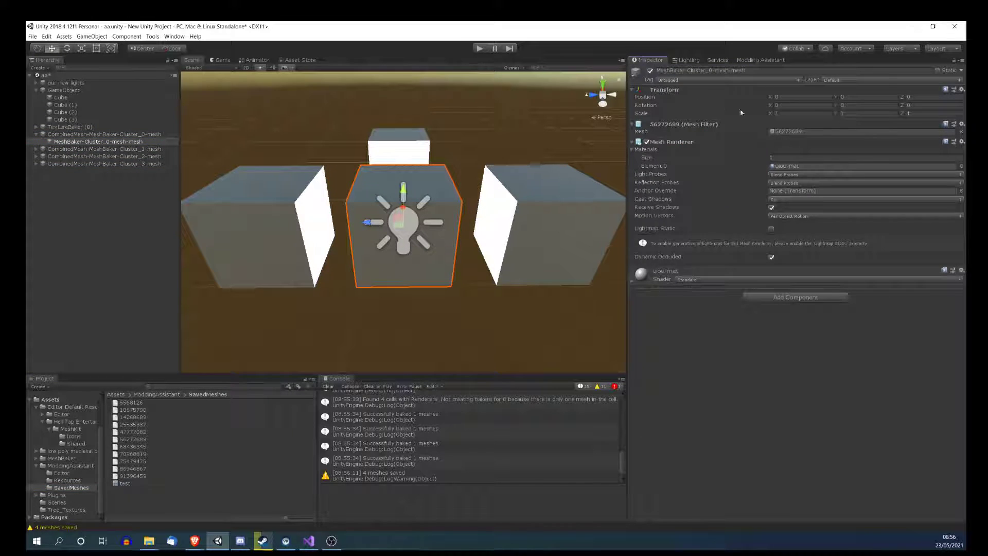
pyautogui.click(792, 132)
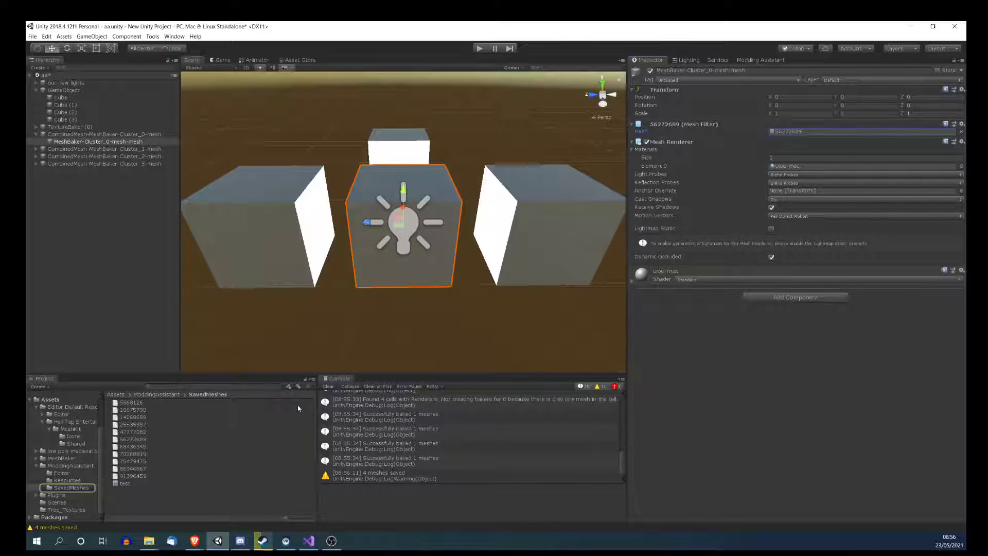
pyautogui.click(129, 440)
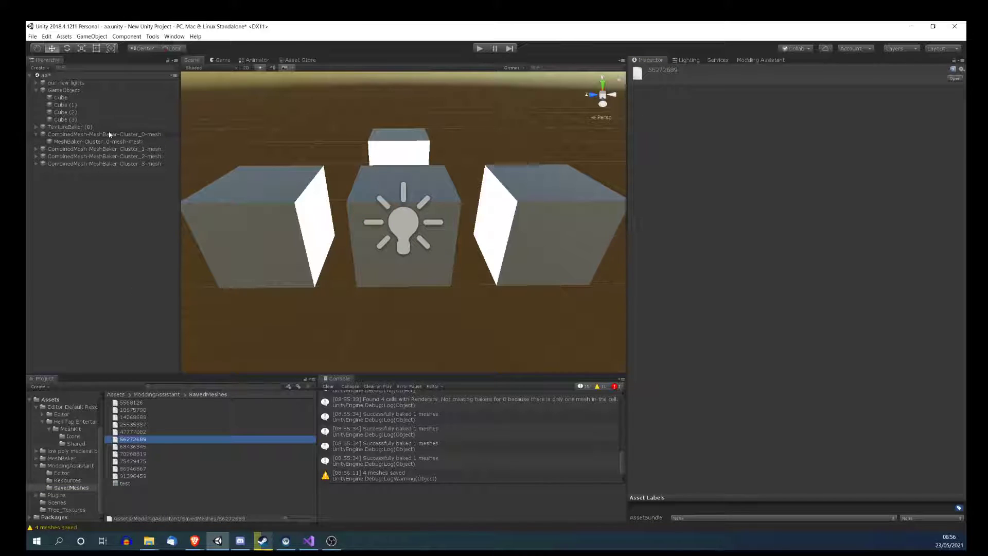
# - Expand the Cluster_1 combined mesh and look at its baked child
pyautogui.click(110, 147)
pyautogui.press('Right')
pyautogui.press('Down')
pyautogui.press('Up')
pyautogui.press('Up')
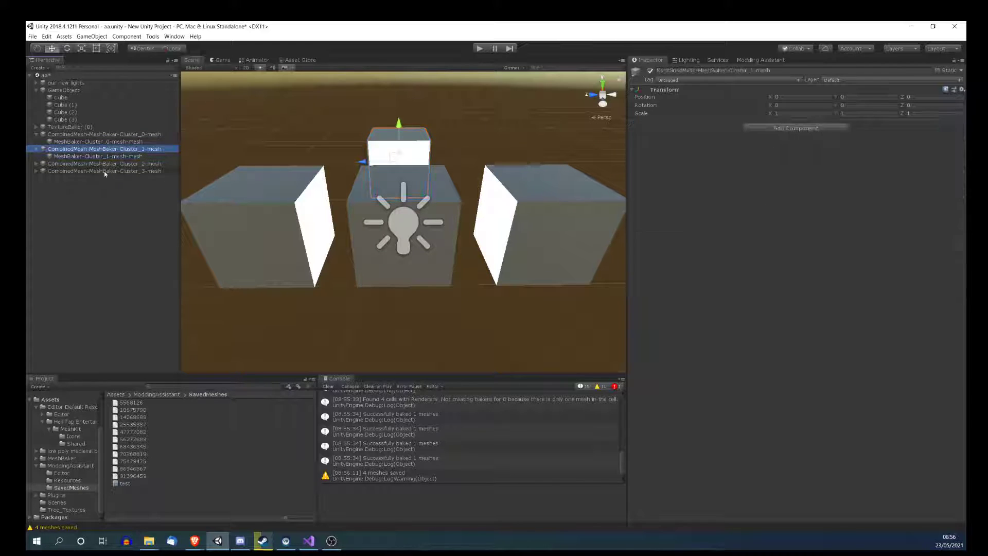
# - Make a prefab of the MeshBaker-Cluster_0 child in the SavedMeshes folder and collapse its parent in the hierarchy
pyautogui.click(76, 134)
pyautogui.click(74, 142)
pyautogui.moveTo(75, 142); pyautogui.dragTo(165, 482)
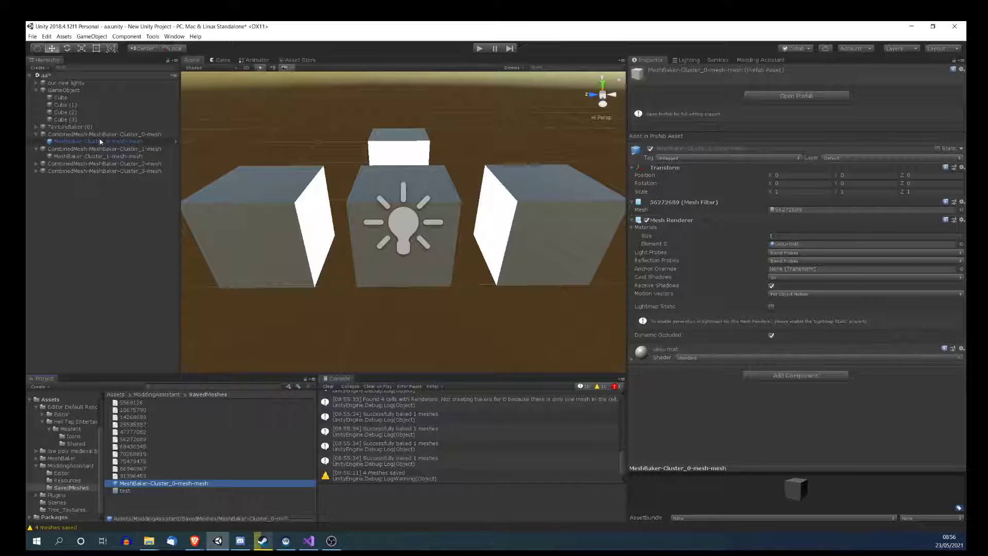
pyautogui.click(36, 134)
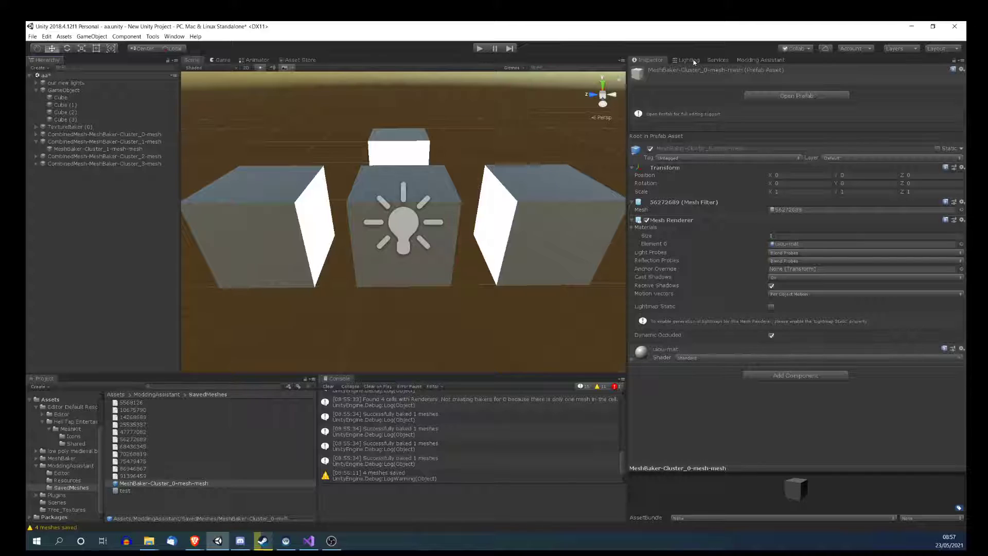
# - Turn off the Mesh Baker-only limit for saving meshes and move the TextureBaker and all combined mesh objects under GameObject
pyautogui.click(745, 60)
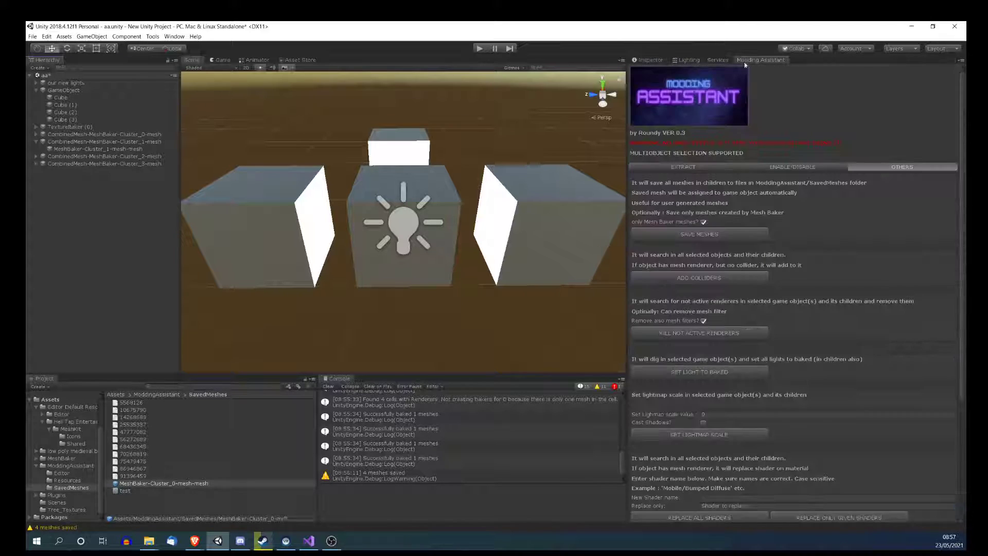
pyautogui.click(703, 222)
pyautogui.click(57, 127)
pyautogui.keyDown('shift'); pyautogui.click(50, 163); pyautogui.keyUp('shift')
pyautogui.moveTo(51, 136); pyautogui.dragTo(63, 91)
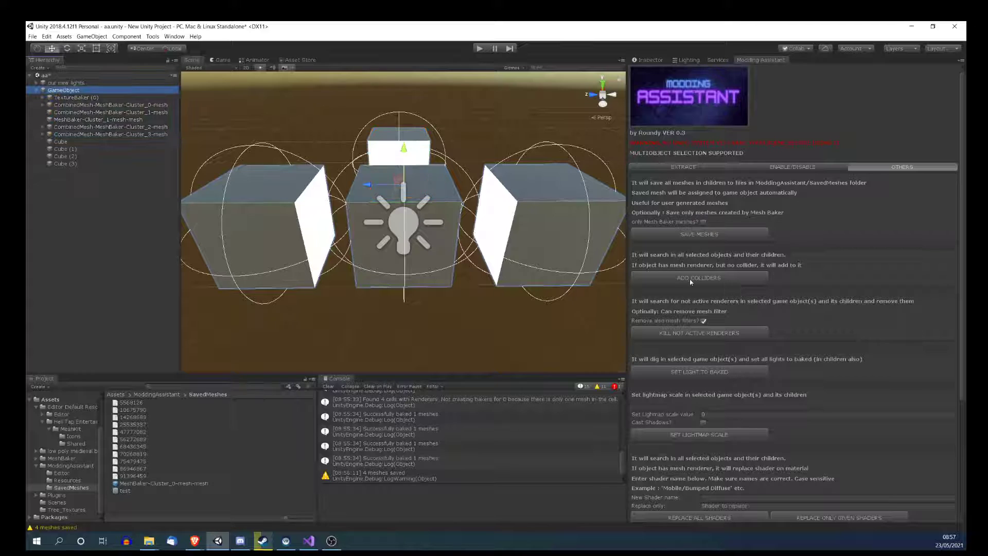
# - Save all meshes under GameObject with the Modding Assistant and look through the files in the SavedMeshes folder
pyautogui.click(679, 235)
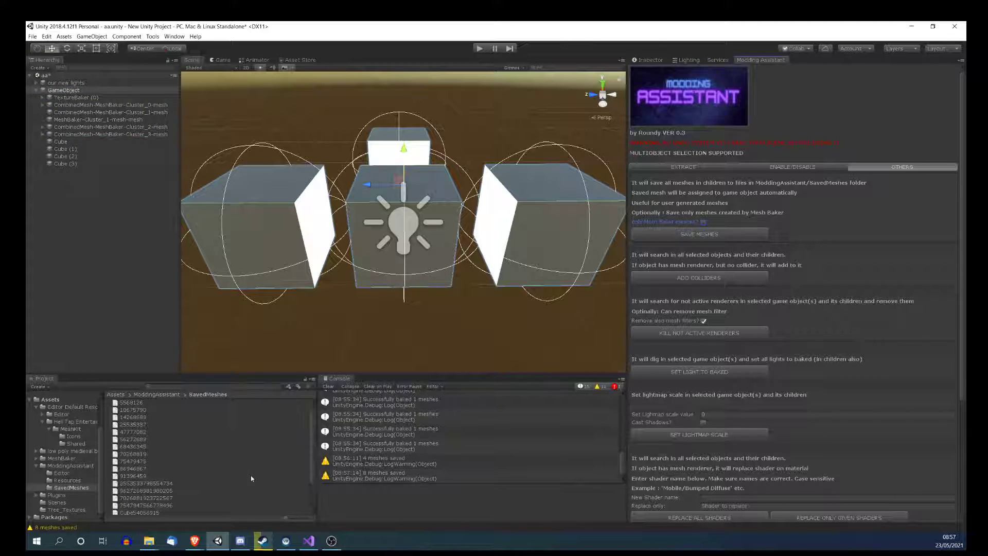
pyautogui.scroll(-3, 226, 470)
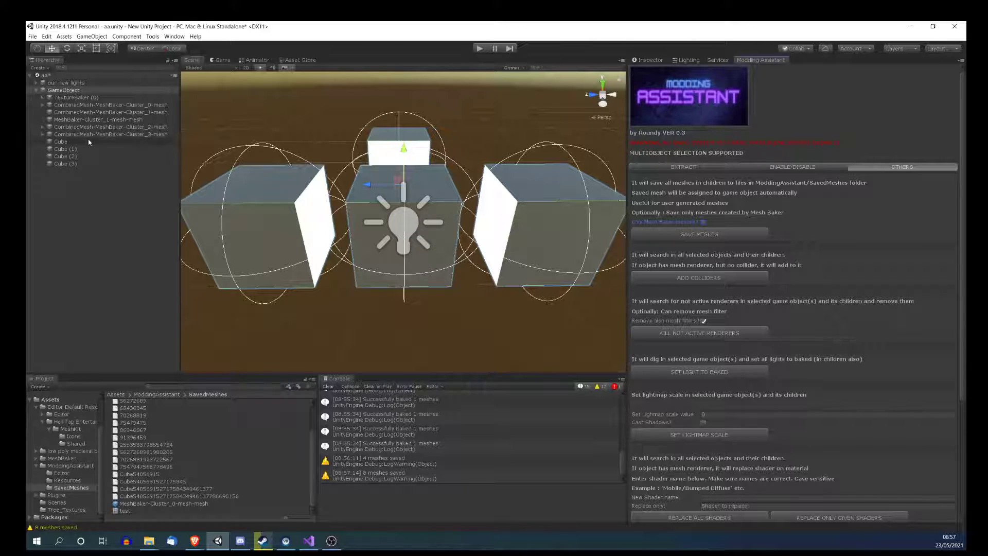
# - Inspect the MeshBaker-Cluster_0 child of TextureBaker and the saved mesh assigned to Cube
pyautogui.click(42, 97)
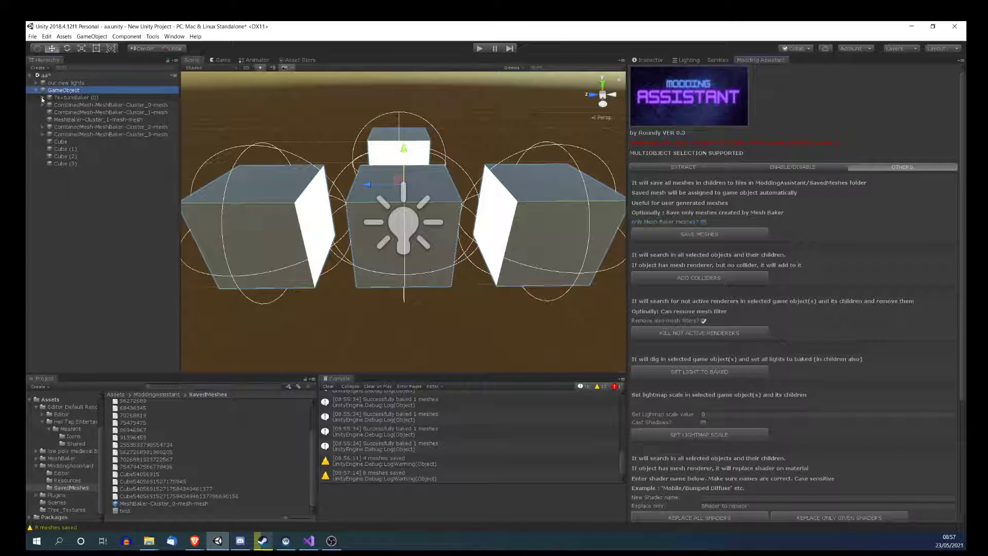
pyautogui.click(49, 105)
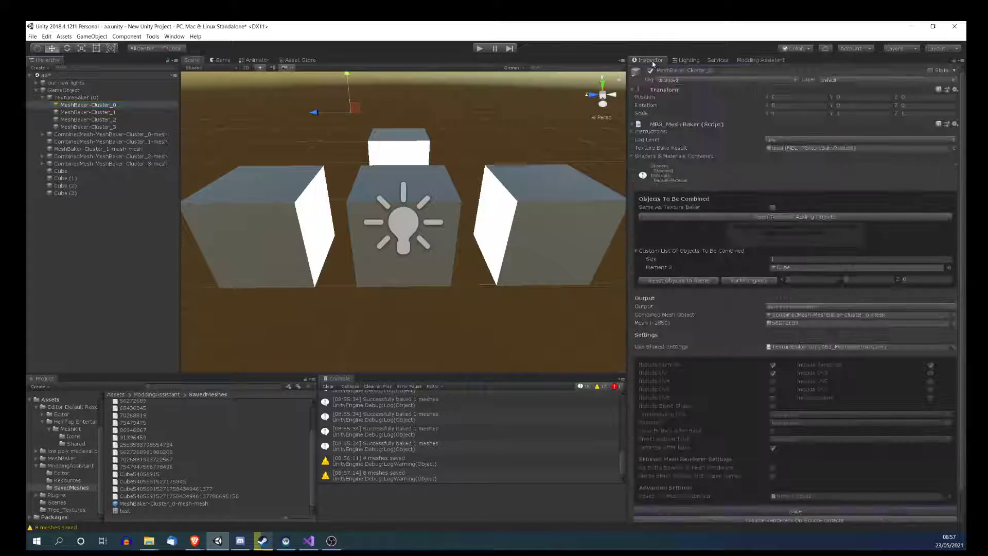
pyautogui.click(60, 171)
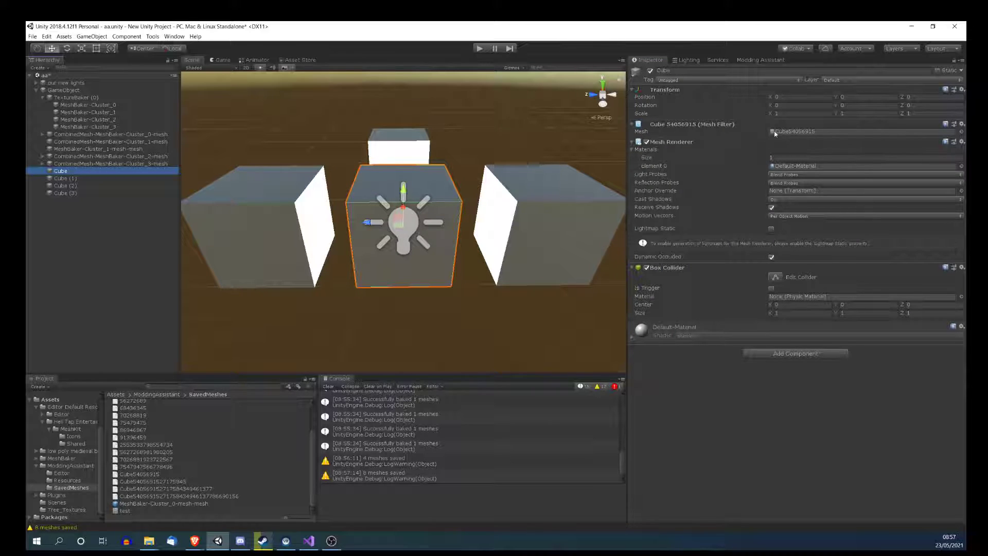
pyautogui.click(75, 201)
pyautogui.click(761, 59)
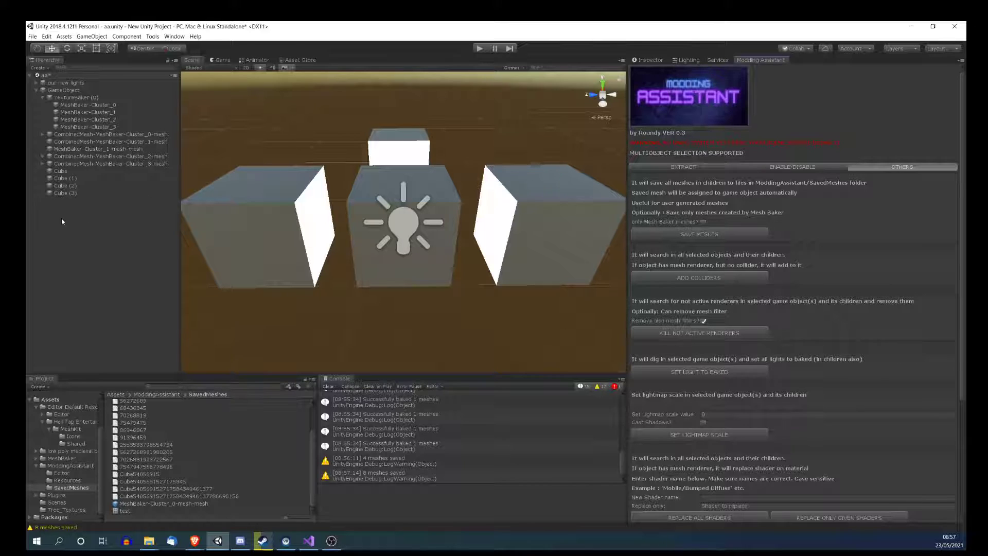
# - Create a new root-level Cube with a Sphere as its child and a Capsule nested under the Sphere
pyautogui.rightClick(84, 216)
pyautogui.moveTo(116, 283)
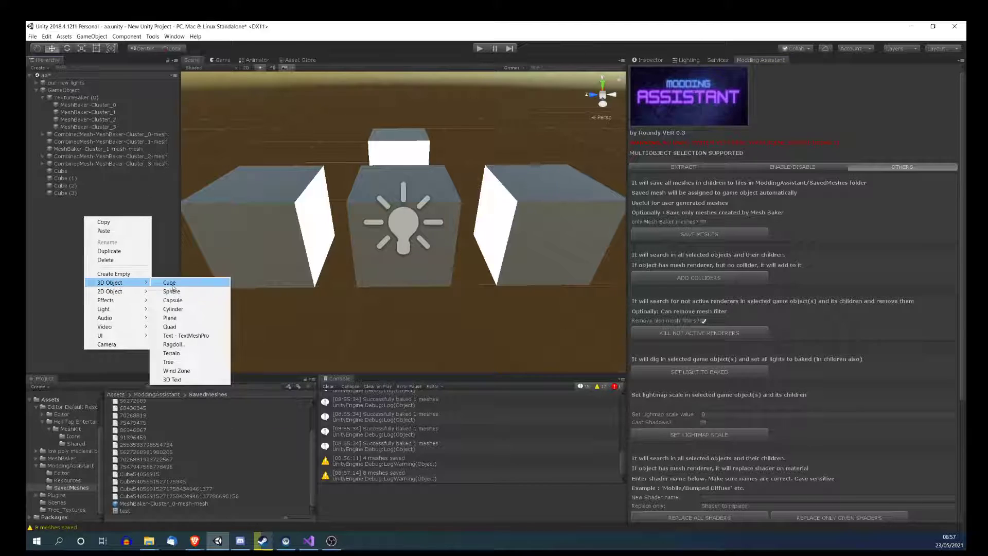
pyautogui.click(172, 285)
pyautogui.rightClick(70, 201)
pyautogui.moveTo(92, 269)
pyautogui.click(157, 279)
pyautogui.rightClick(54, 207)
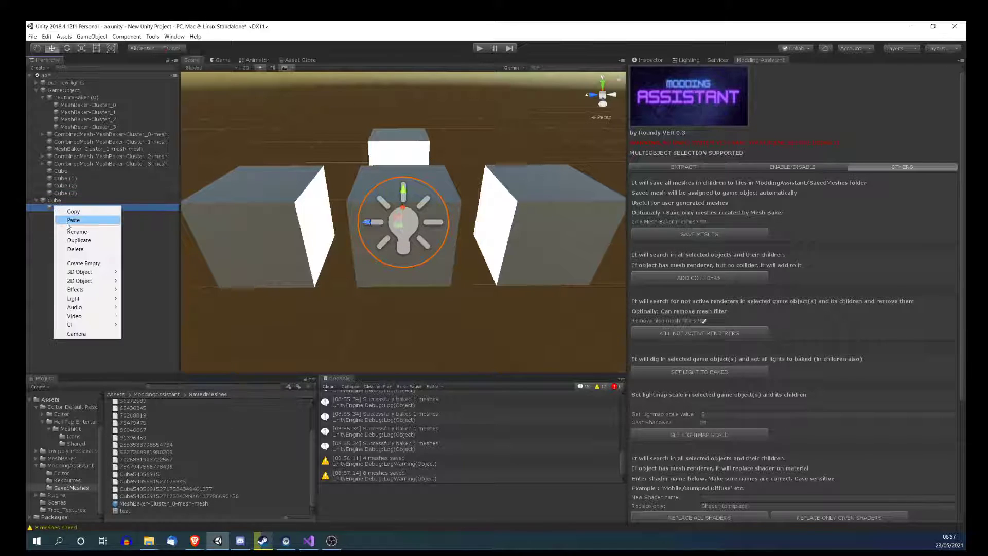
pyautogui.click(154, 292)
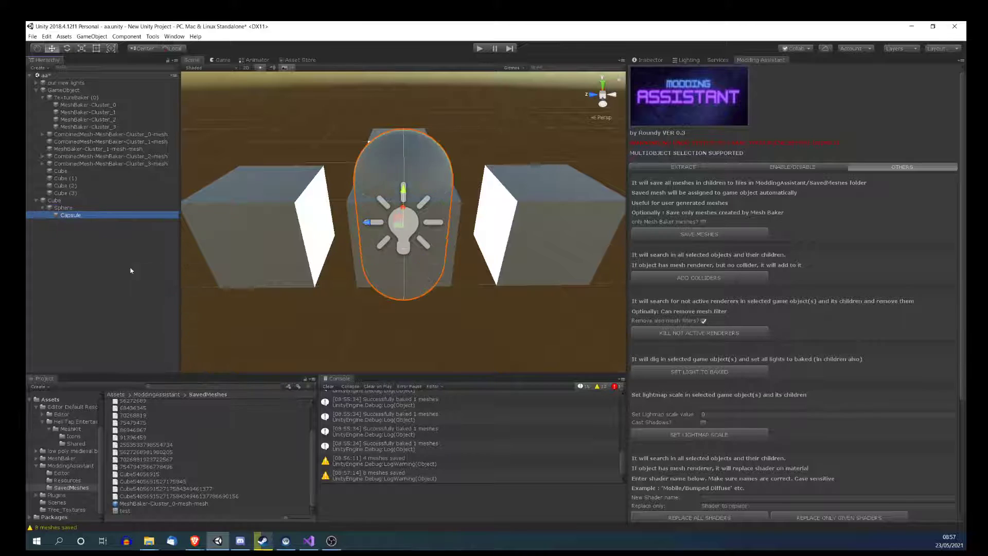
# - Add a Light component to the Sphere nested under the new Cube
pyautogui.click(58, 208)
pyautogui.click(58, 214)
pyautogui.click(58, 208)
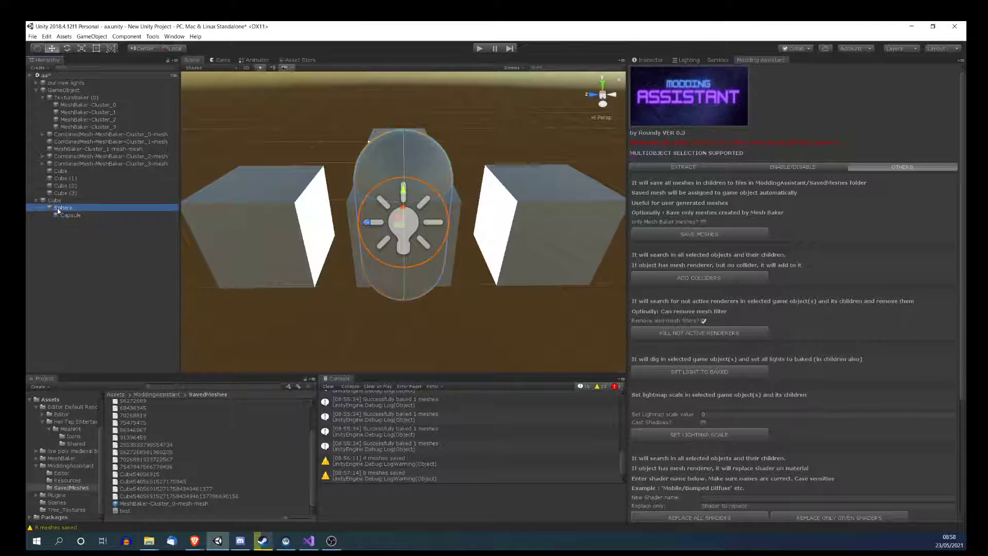
pyautogui.click(649, 60)
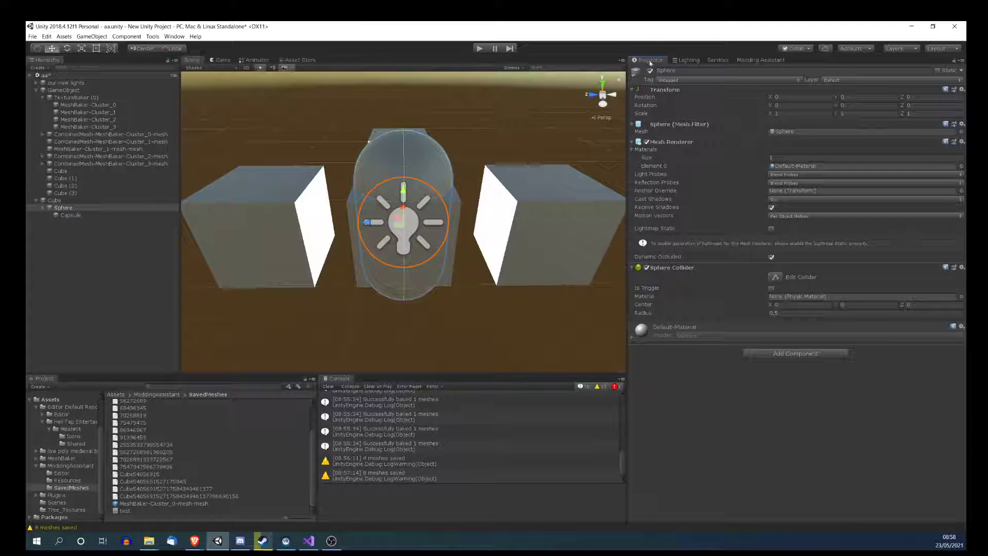
pyautogui.click(776, 356)
pyautogui.click(767, 391)
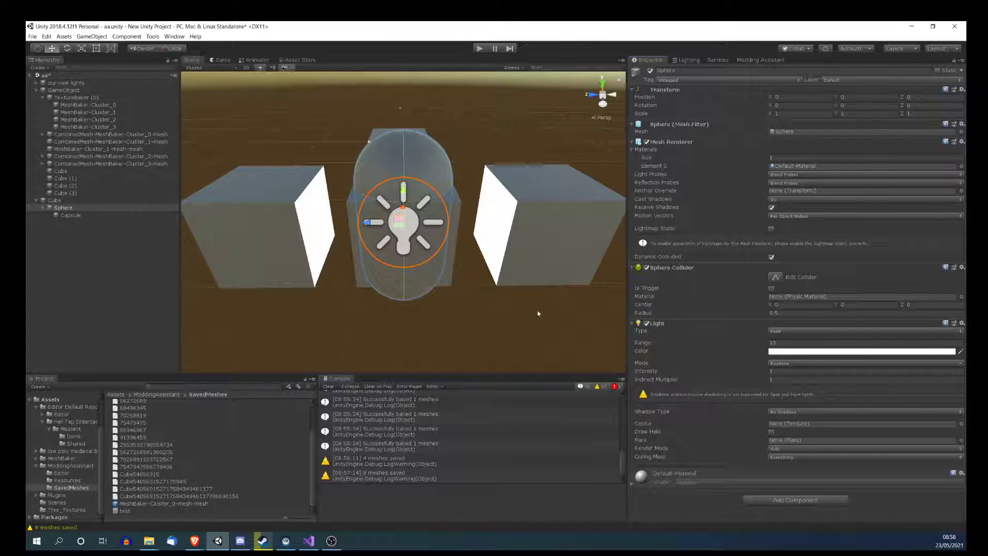
# - Set the lights in the new Cube and its children to baked with the Modding Assistant and check the Sphere
pyautogui.click(61, 201)
pyautogui.click(760, 60)
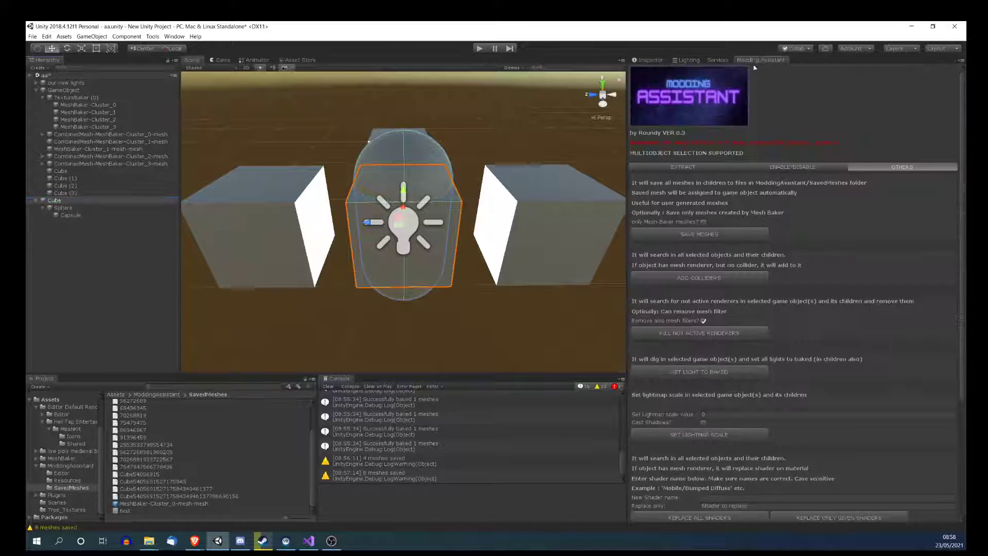
pyautogui.click(706, 376)
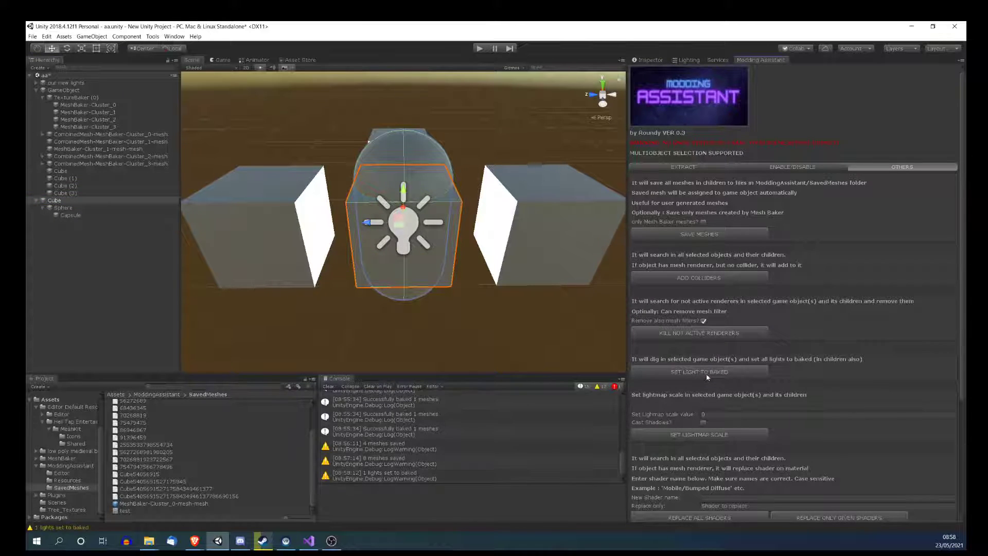
pyautogui.click(66, 209)
pyautogui.click(650, 59)
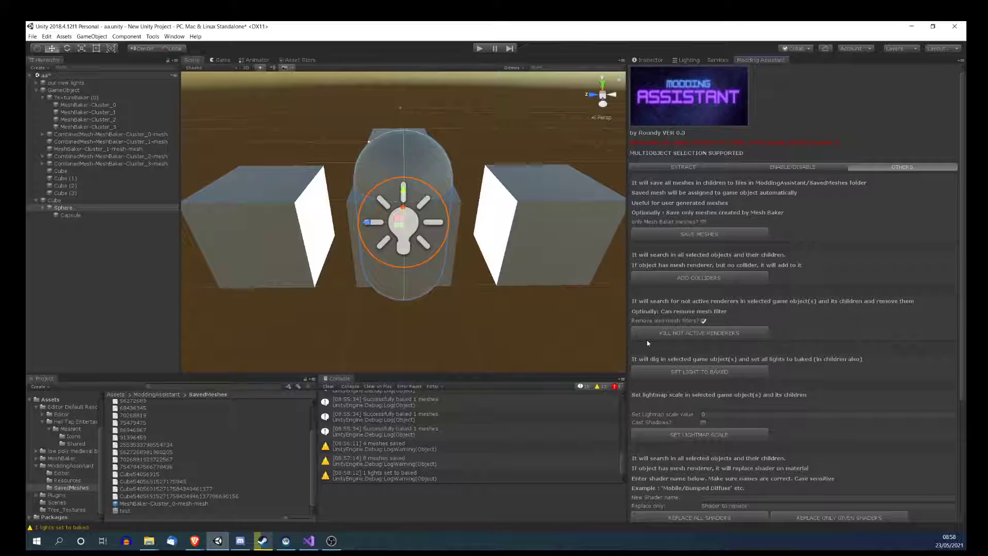
# - Look through the shader replacement, material sorting and prefab unpacking tools in the Modding Assistant
pyautogui.scroll(-3, 686, 435)
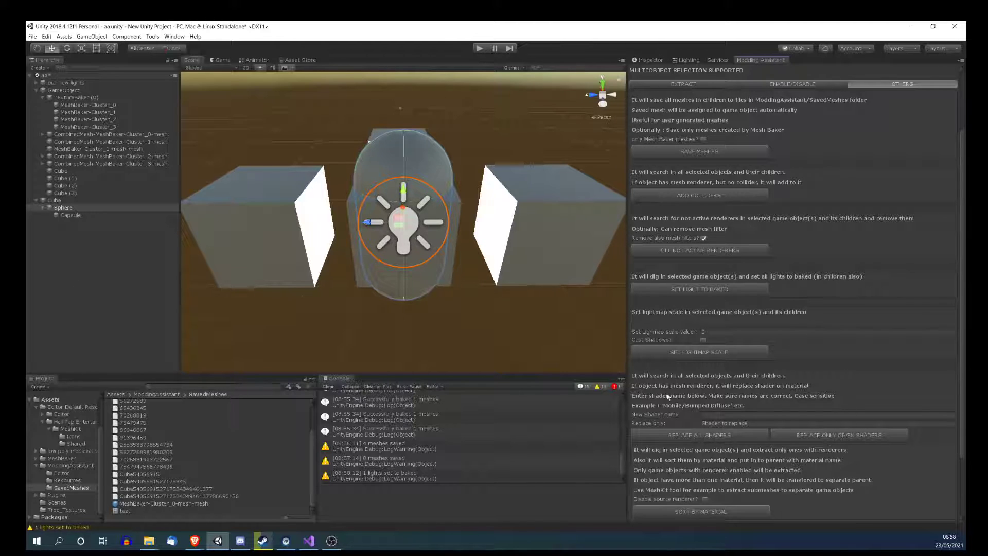
pyautogui.click(722, 414)
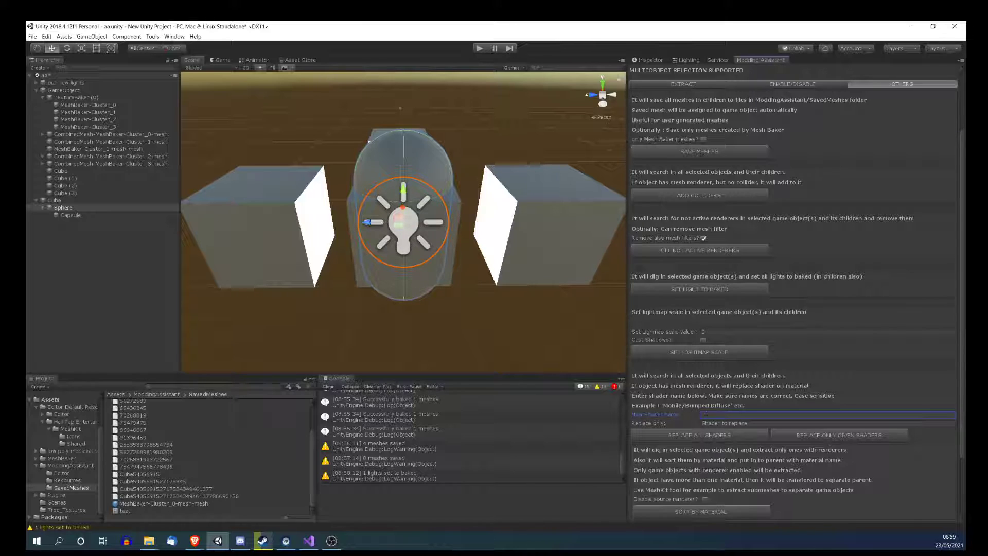
pyautogui.scroll(-3, 704, 442)
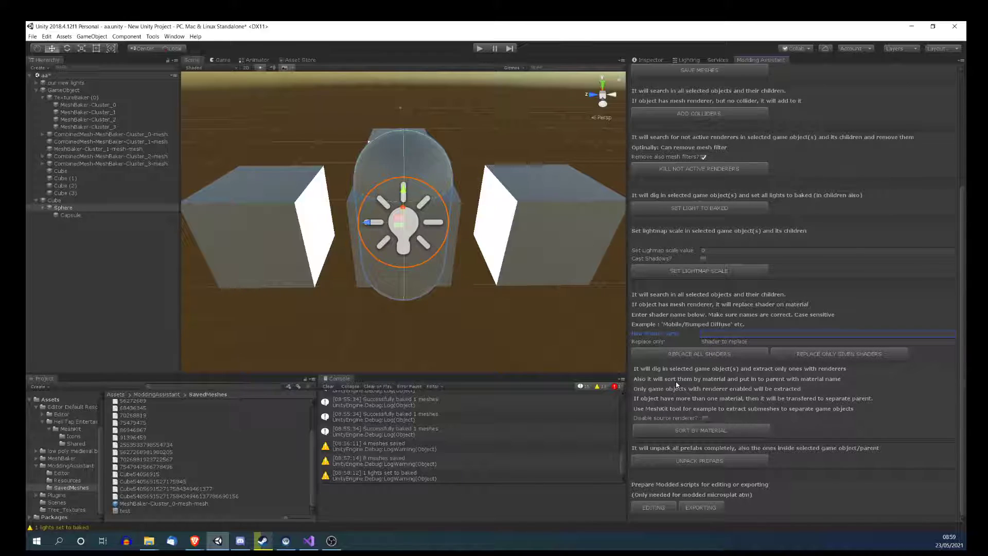
# - Delete all objects from the scene hierarchy
pyautogui.click(66, 82)
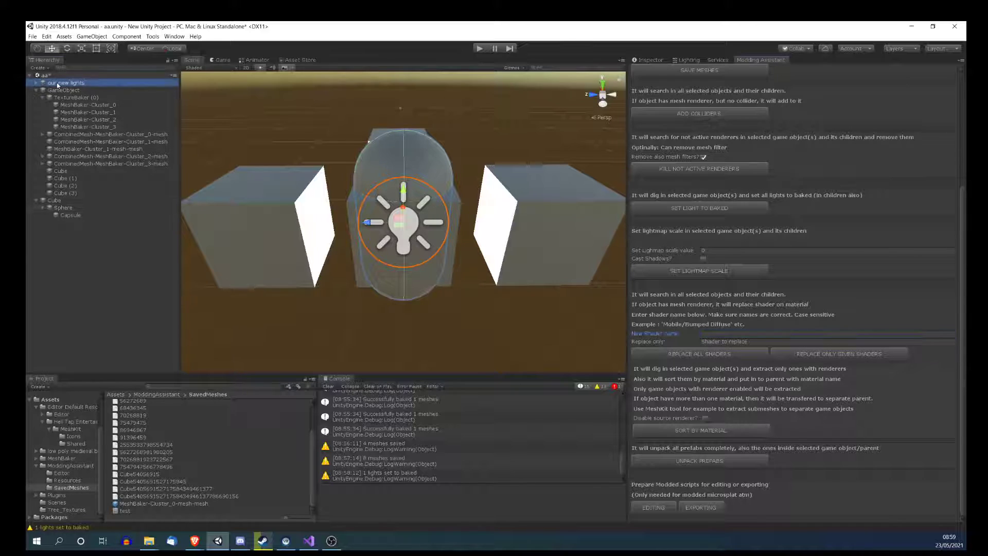
pyautogui.keyDown('shift'); pyautogui.click(63, 216); pyautogui.keyUp('shift')
pyautogui.press('Delete')
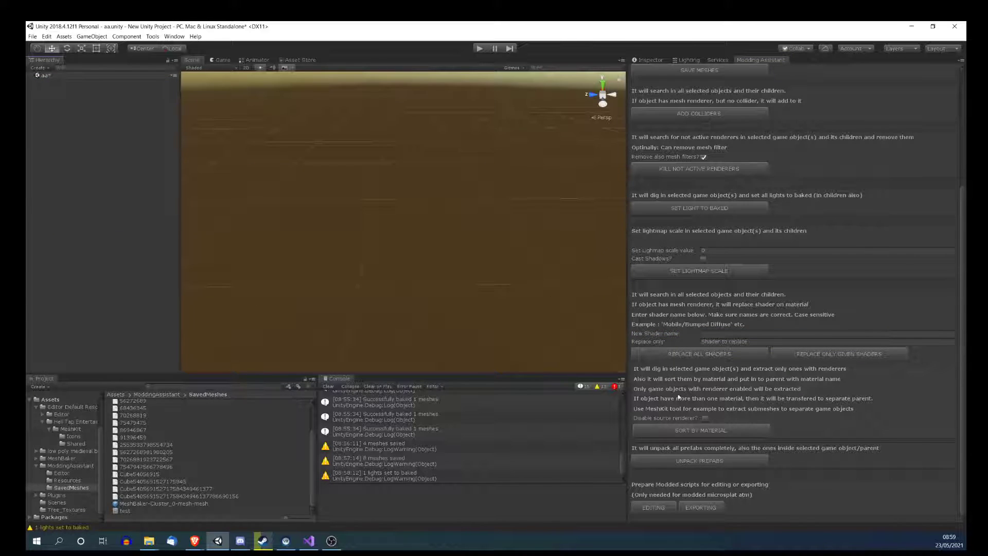
# - Build a nested test hierarchy in the empty scene: a Cube containing a Sphere that contains a Capsule
pyautogui.rightClick(64, 112)
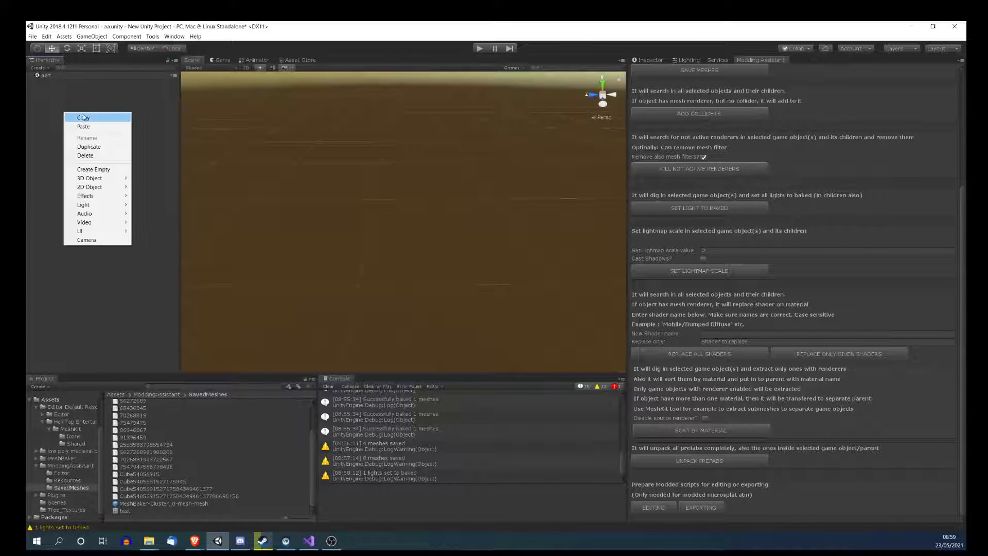
pyautogui.moveTo(89, 178)
pyautogui.click(155, 178)
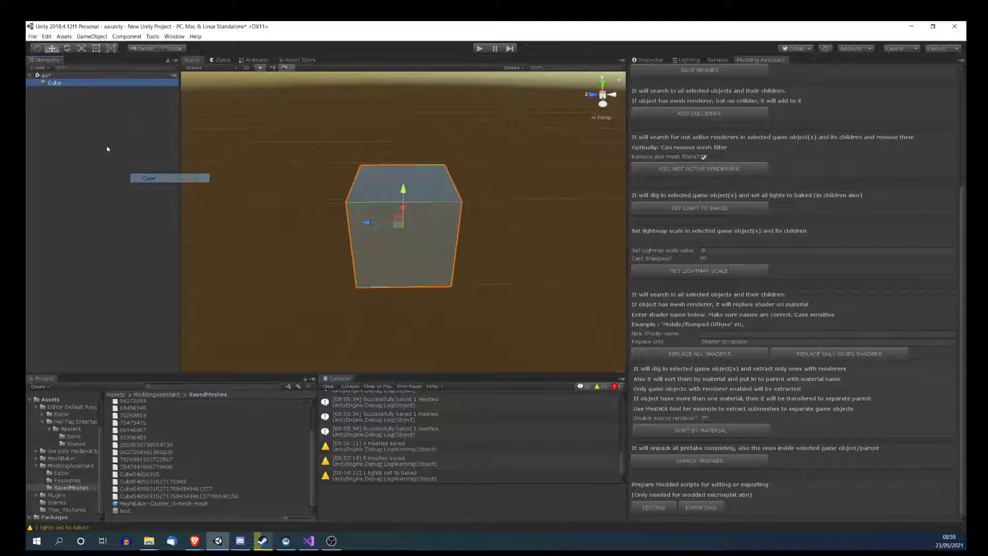
pyautogui.rightClick(60, 85)
pyautogui.moveTo(90, 146)
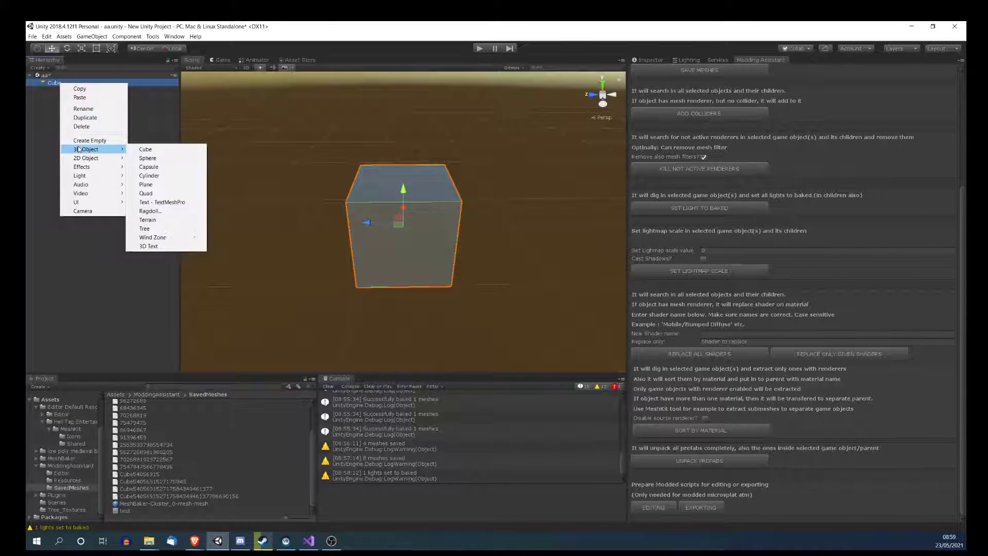
pyautogui.click(136, 157)
pyautogui.rightClick(51, 88)
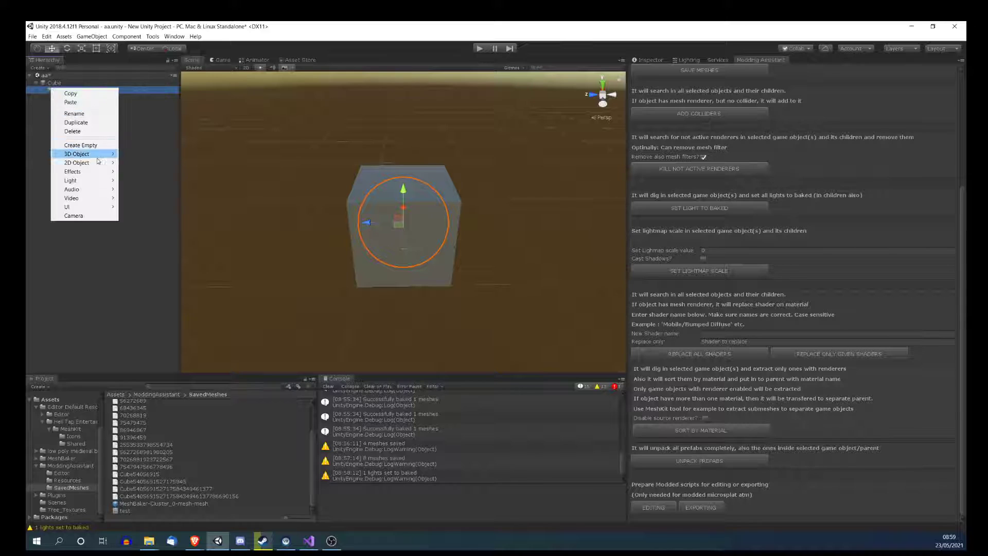
pyautogui.click(153, 174)
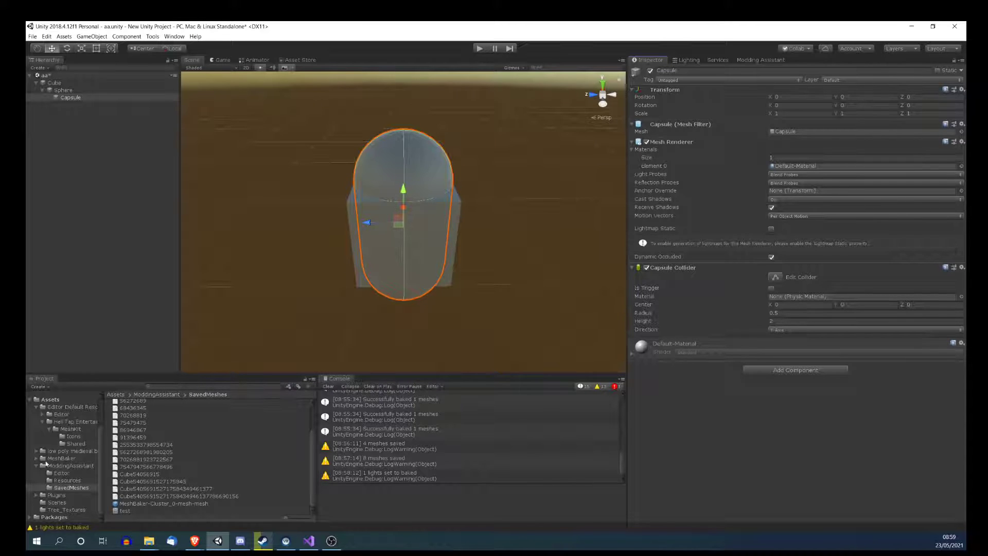
# - Assign New Material1 to the Cube, New Material2 to the Sphere and New Material3 to the Capsule
pyautogui.scroll(3, 49, 447)
pyautogui.click(50, 445)
pyautogui.scroll(-8, 178, 465)
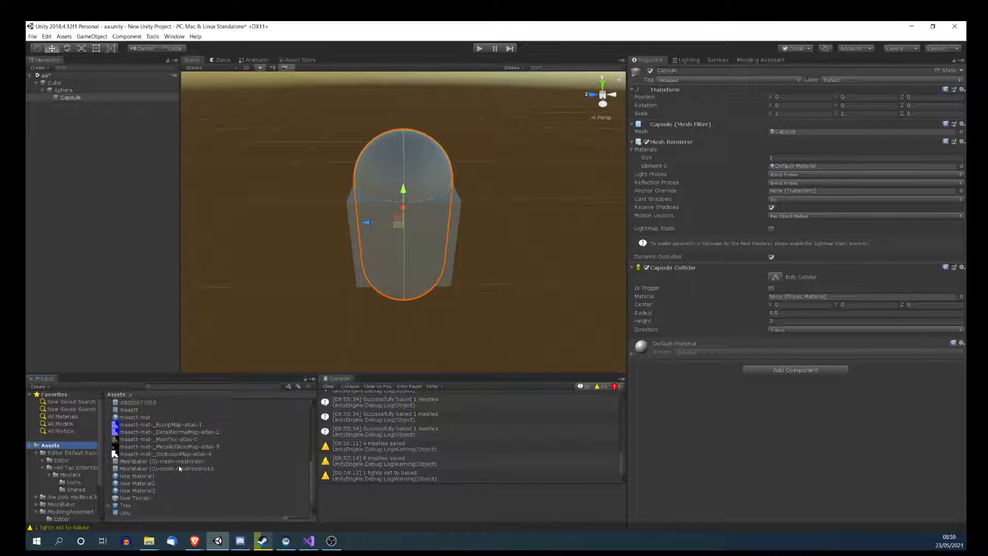
pyautogui.moveTo(178, 465); pyautogui.dragTo(54, 86)
pyautogui.moveTo(135, 476); pyautogui.dragTo(60, 91)
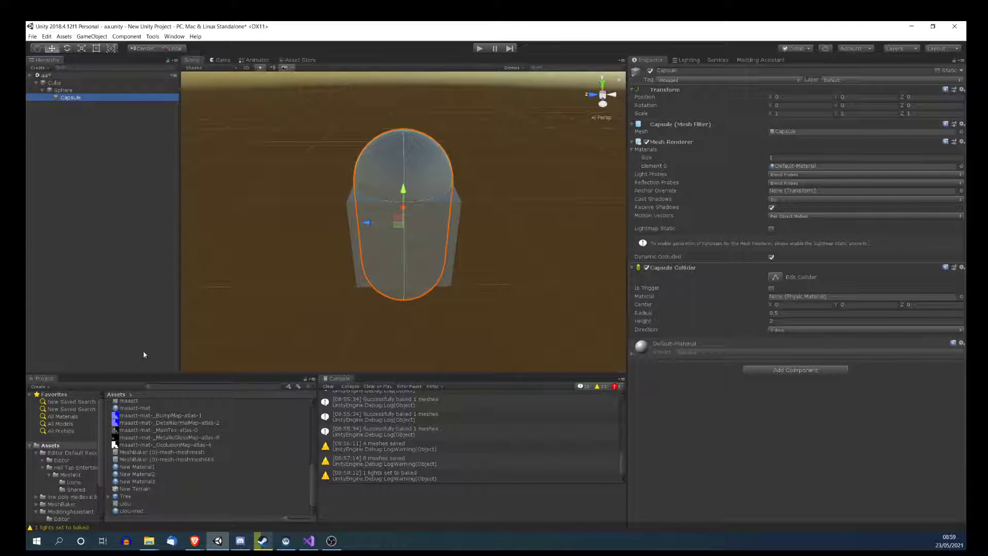
pyautogui.moveTo(136, 481); pyautogui.dragTo(67, 101)
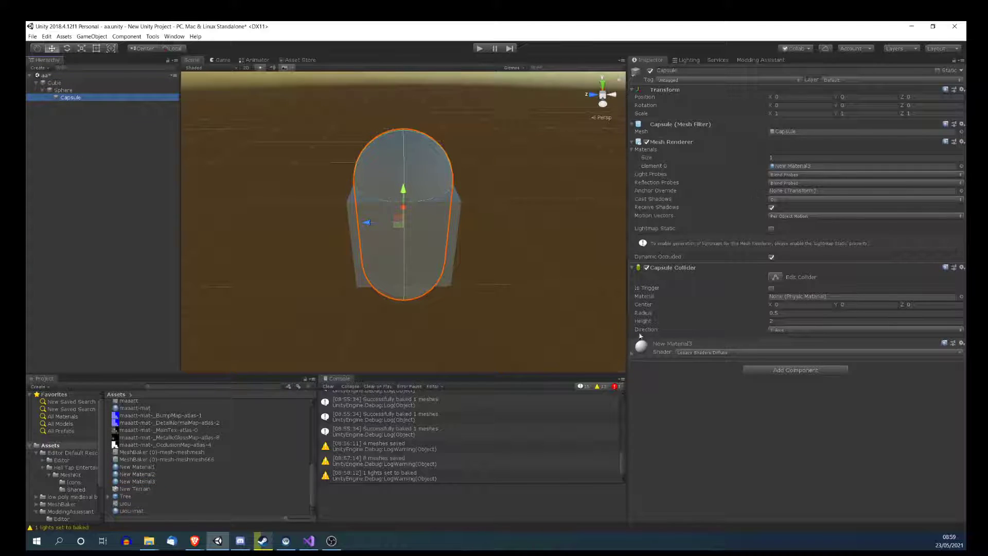
# - Check the materials assigned to the Sphere, Capsule and Cube
pyautogui.click(79, 91)
pyautogui.press('Down')
pyautogui.press('Up')
pyautogui.press('Up')
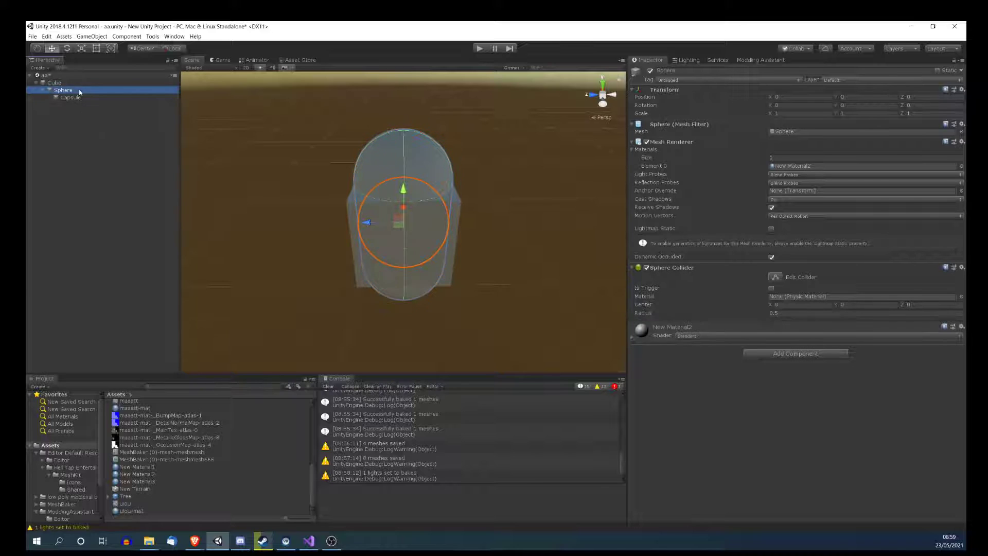
pyautogui.press('Down')
pyautogui.press('Up')
# - Sort the Cube and its children by material with the Modding Assistant, then check the original Cube hierarchy
pyautogui.press('Left')
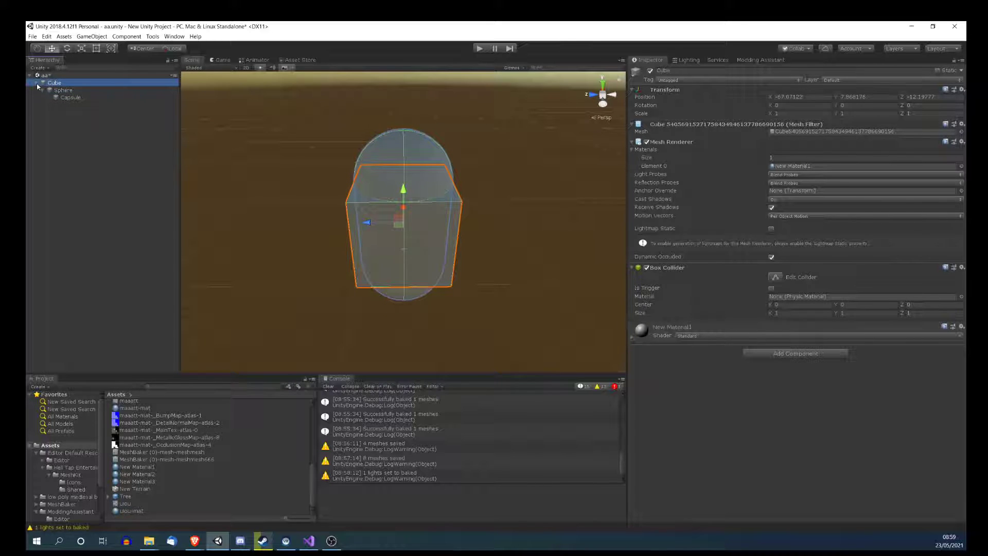
pyautogui.click(738, 61)
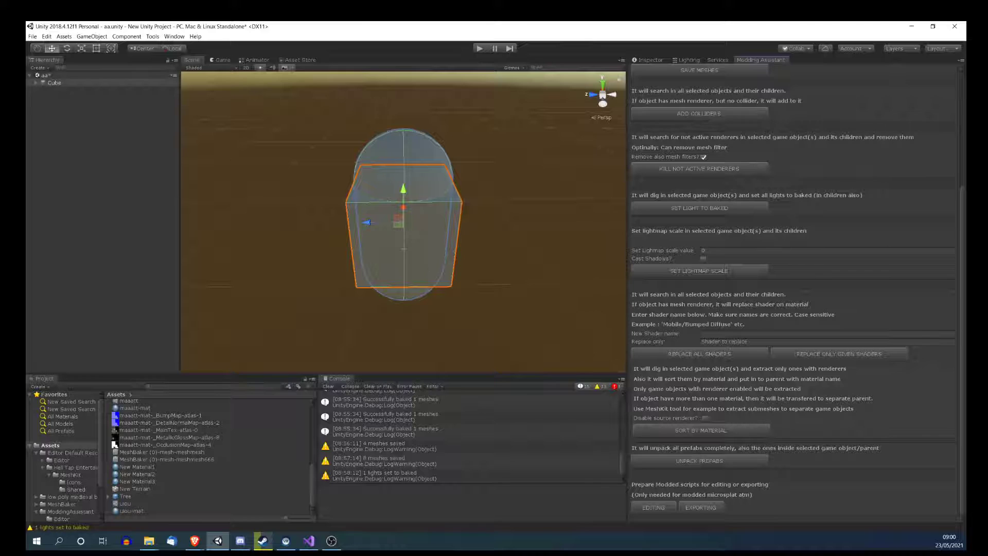
pyautogui.click(700, 430)
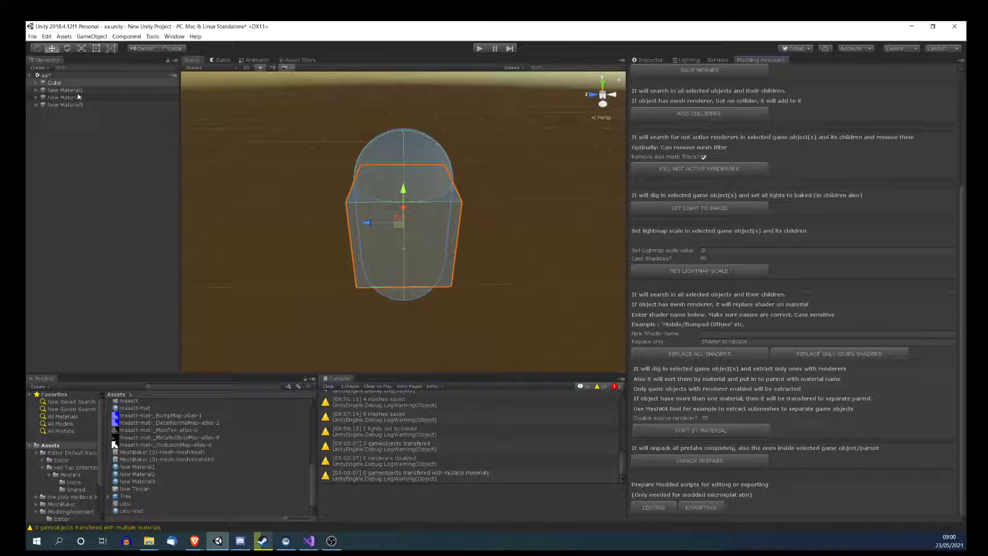
pyautogui.click(36, 82)
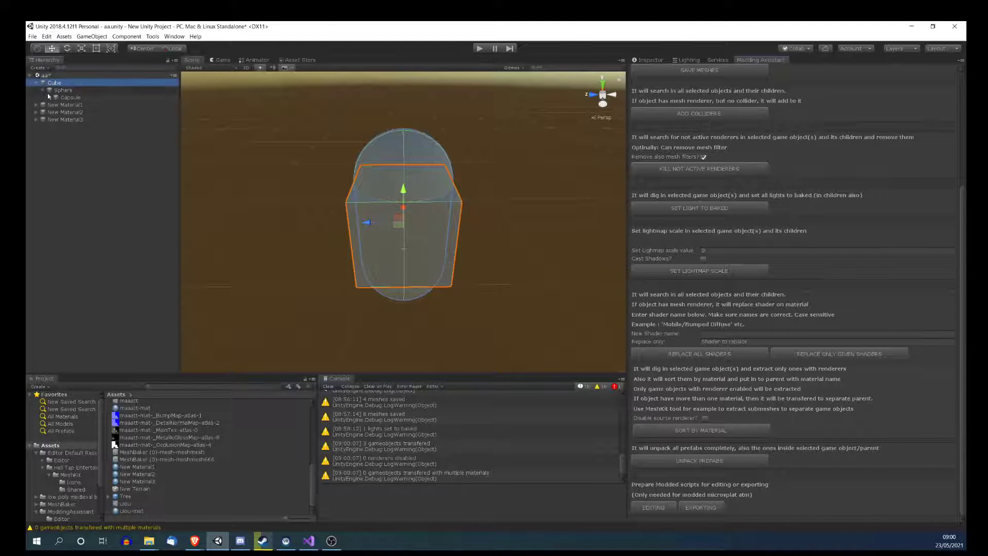
pyautogui.click(36, 82)
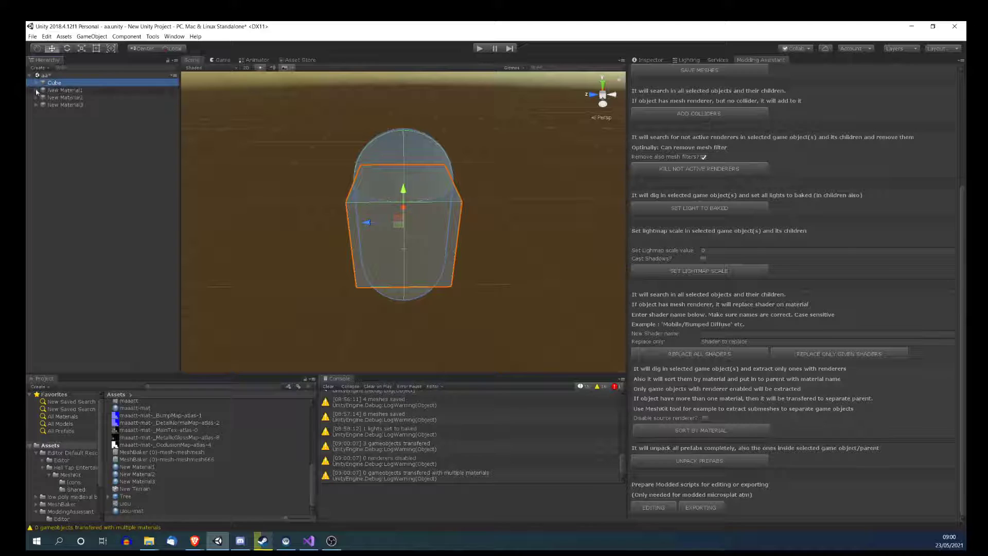
# - Move the extracted Cube under New Material1 along the Z axis, clear of the other shapes
pyautogui.click(37, 91)
pyautogui.click(36, 92)
pyautogui.click(60, 97)
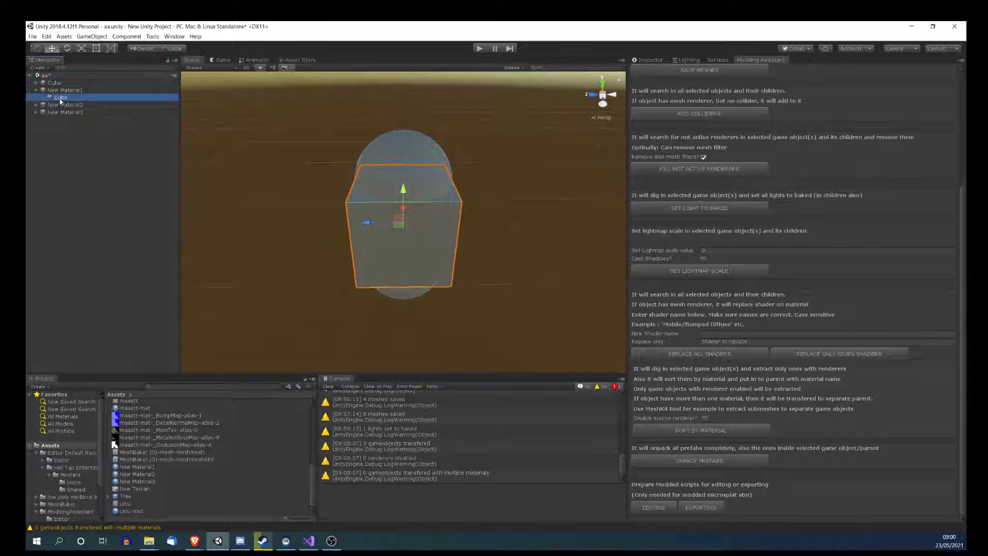
pyautogui.scroll(-4, 311, 205)
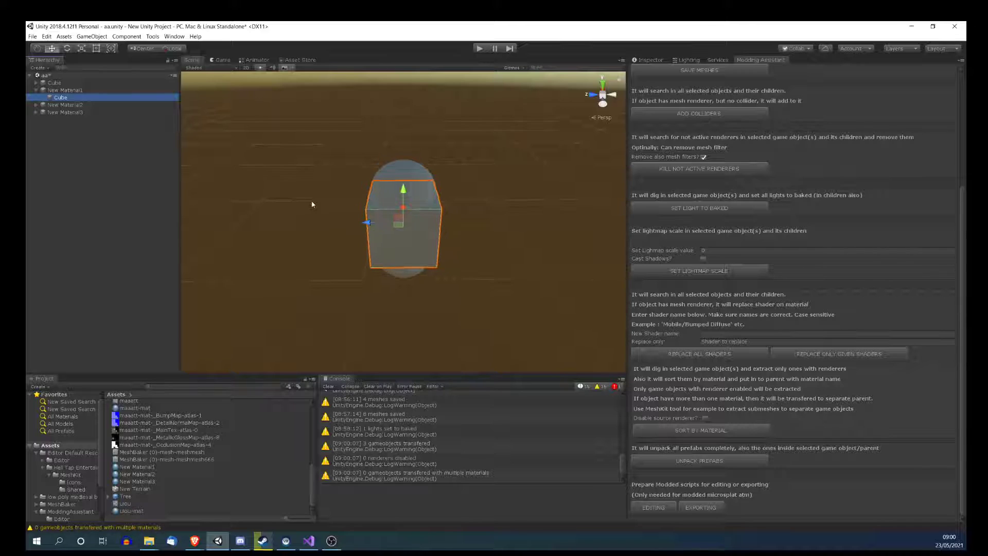
pyautogui.moveTo(367, 222); pyautogui.dragTo(278, 222)
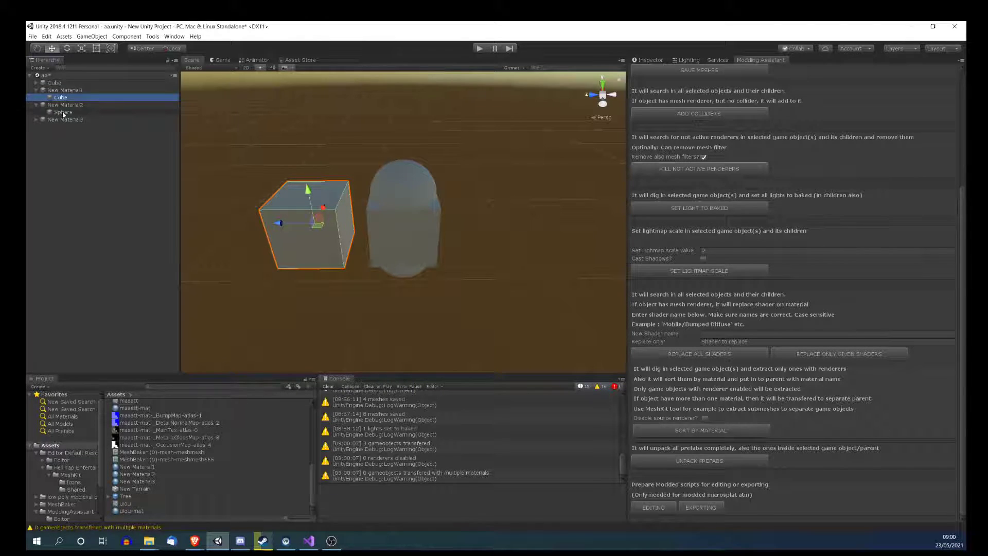
# - Move the extracted Sphere along the Z axis and the extracted Capsule along the X axis, clear of the original shapes
pyautogui.click(363, 216)
pyautogui.moveTo(367, 223); pyautogui.dragTo(449, 222)
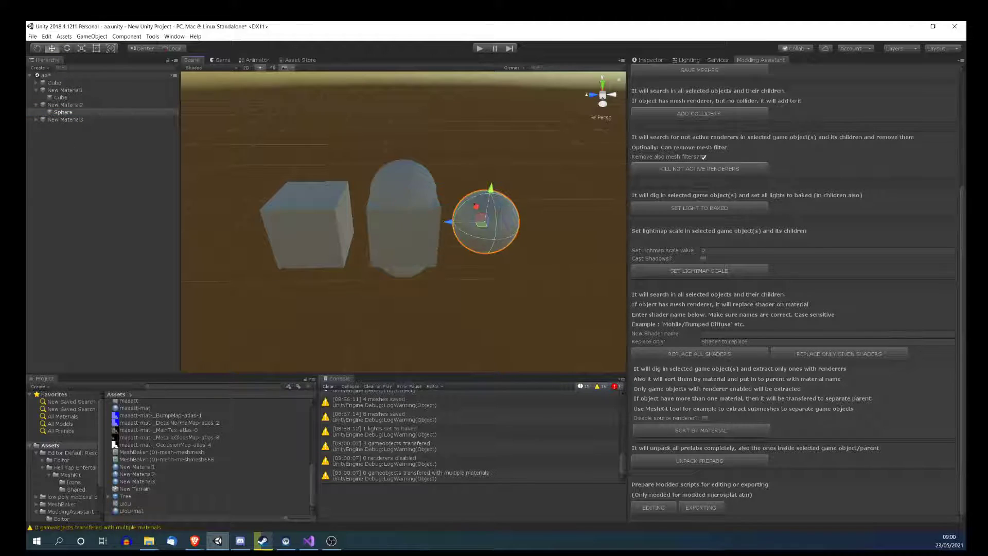
pyautogui.click(36, 120)
pyautogui.click(52, 127)
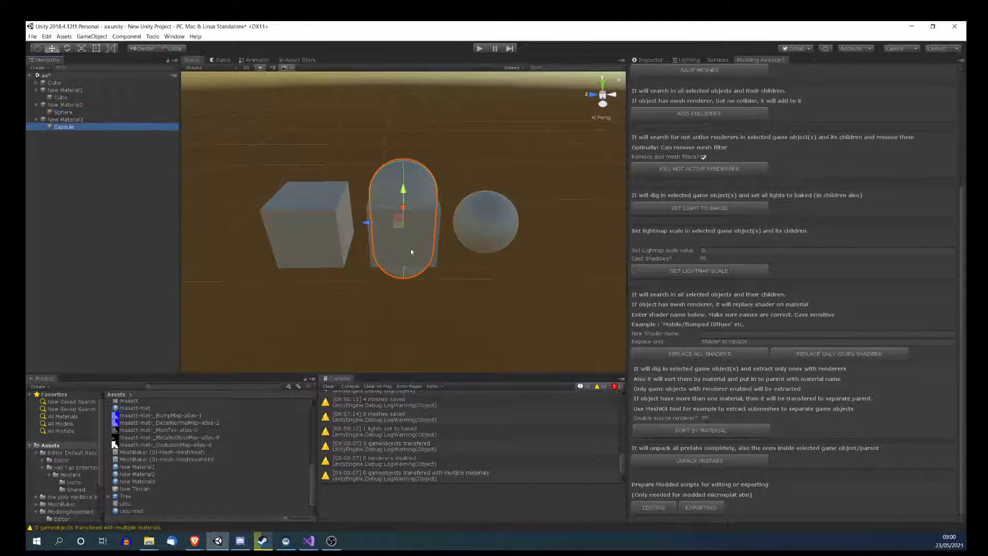
pyautogui.moveTo(403, 230); pyautogui.dragTo(402, 197)
pyautogui.click(64, 83)
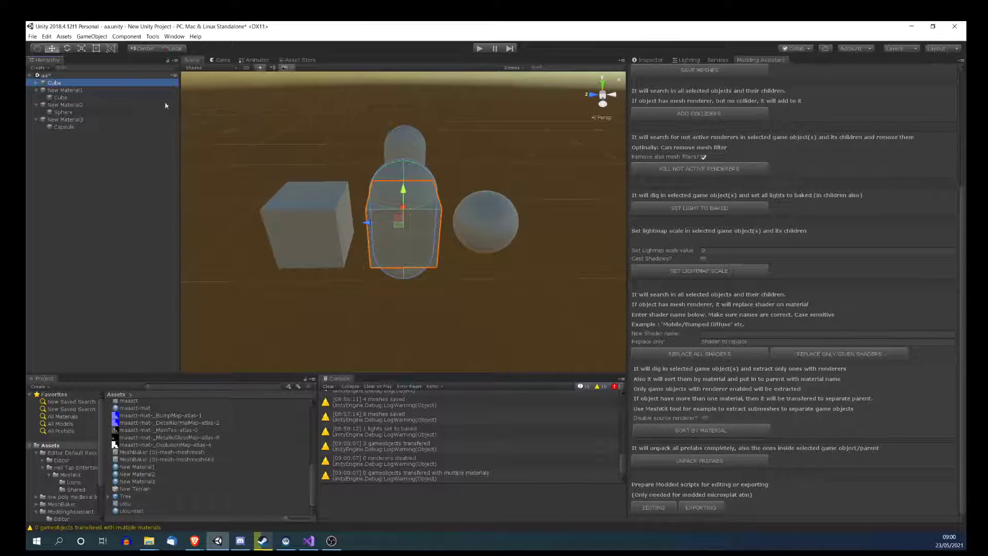
# - Delete the New Material1, New Material2 and New Material3 groups from the scene
pyautogui.click(62, 90)
pyautogui.press('Delete')
pyautogui.click(56, 91)
pyautogui.press('Delete')
pyautogui.click(62, 91)
pyautogui.press('Delete')
# - Sort the original Cube and its children by material again with Disable source renderer enabled
pyautogui.click(54, 83)
pyautogui.click(705, 418)
pyautogui.click(689, 430)
# - Check the original Sphere's Mesh Renderer and the objects extracted under New Material1, New Material2 and New Material3
pyautogui.click(37, 83)
pyautogui.click(63, 90)
pyautogui.click(648, 60)
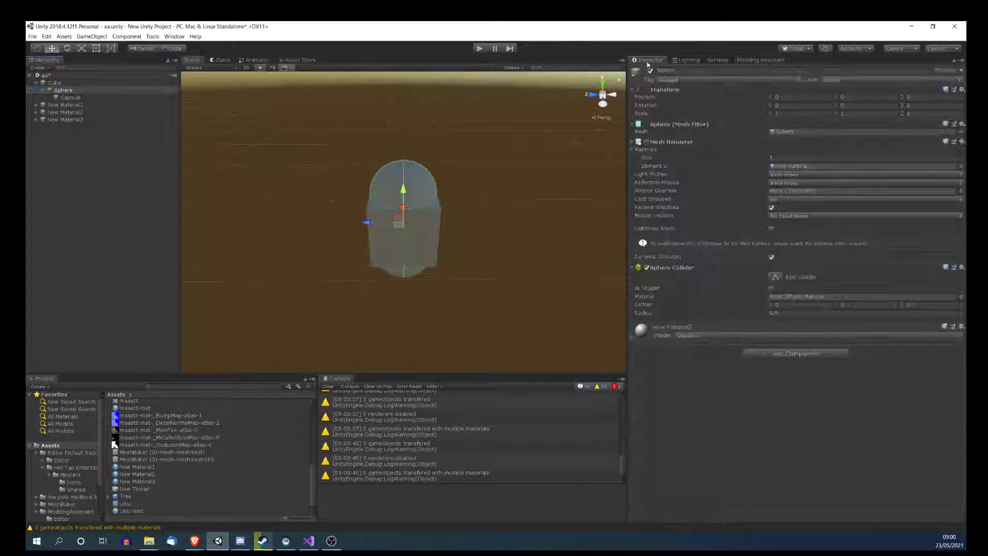
pyautogui.click(760, 61)
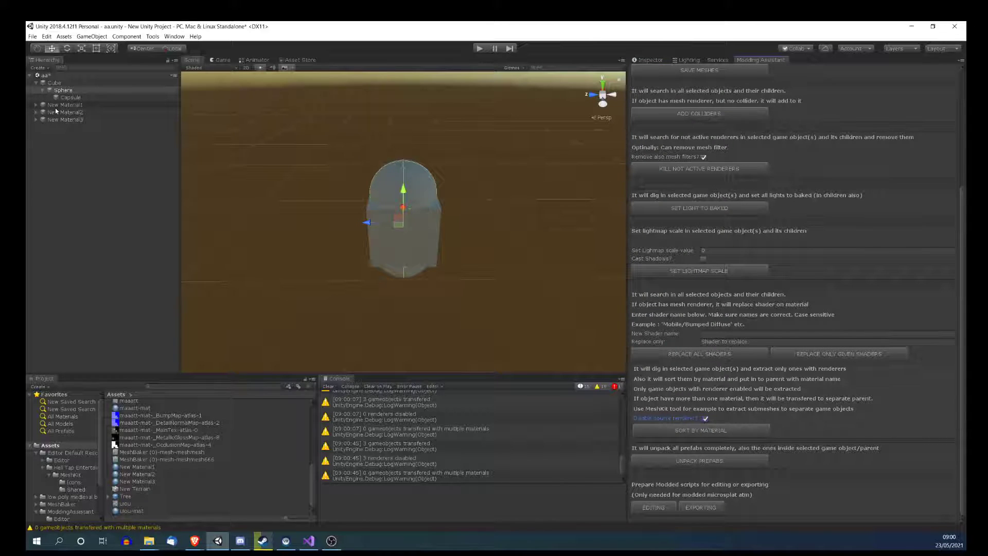
pyautogui.click(36, 105)
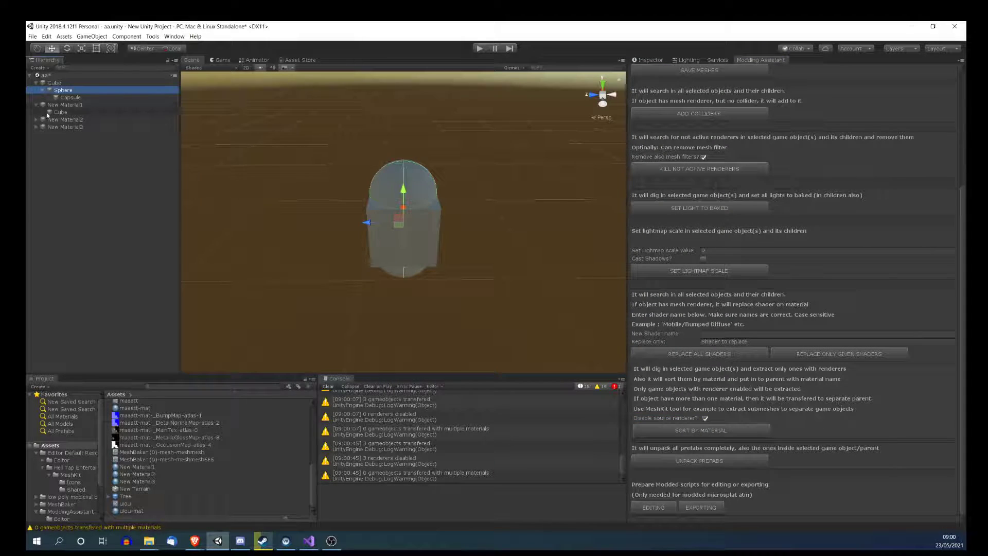
pyautogui.click(36, 120)
pyautogui.click(62, 126)
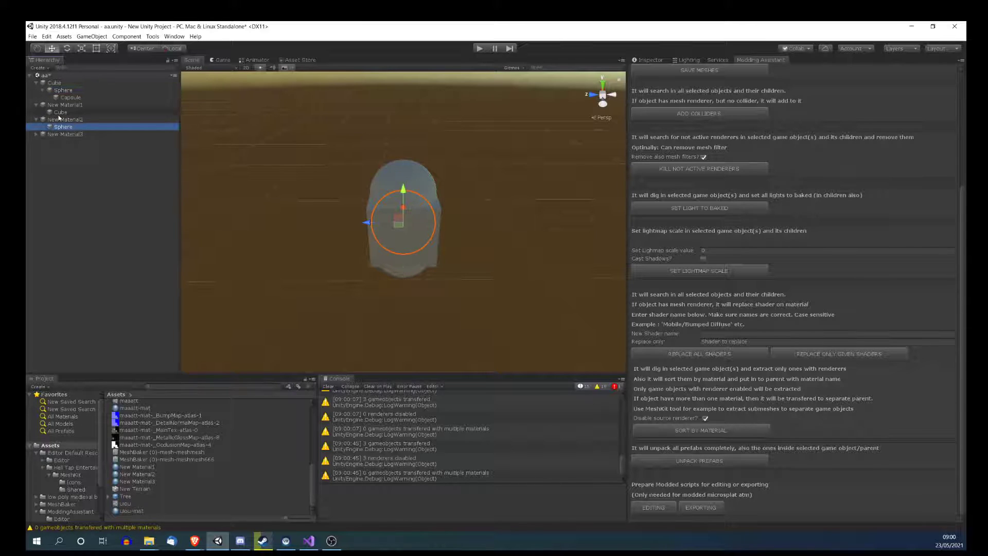
pyautogui.click(36, 134)
# - Save the extracted Capsule, Sphere and Cube as prefabs in Assets, regrouping Capsule under New Material2 and New Material3 under New Material1
pyautogui.click(65, 445)
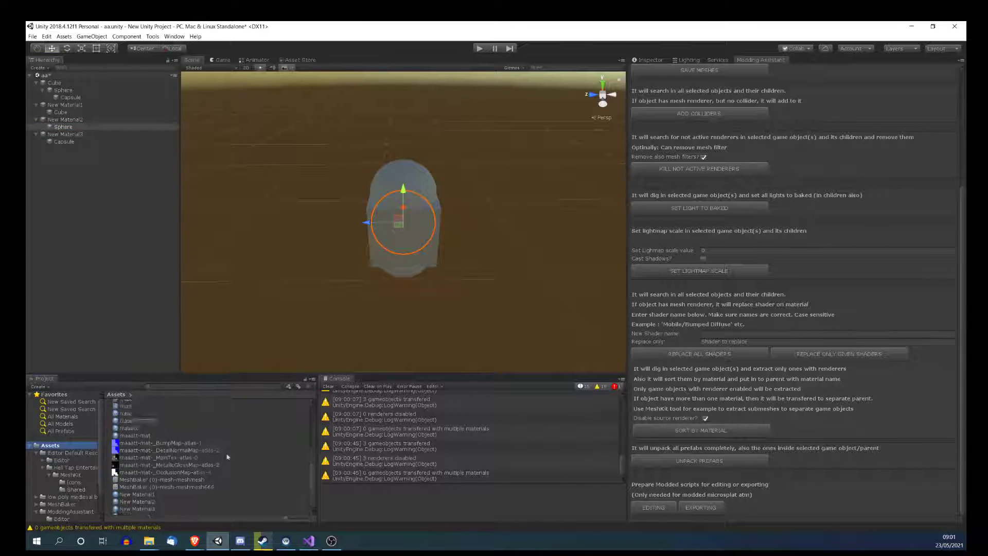
pyautogui.moveTo(54, 142); pyautogui.dragTo(63, 448)
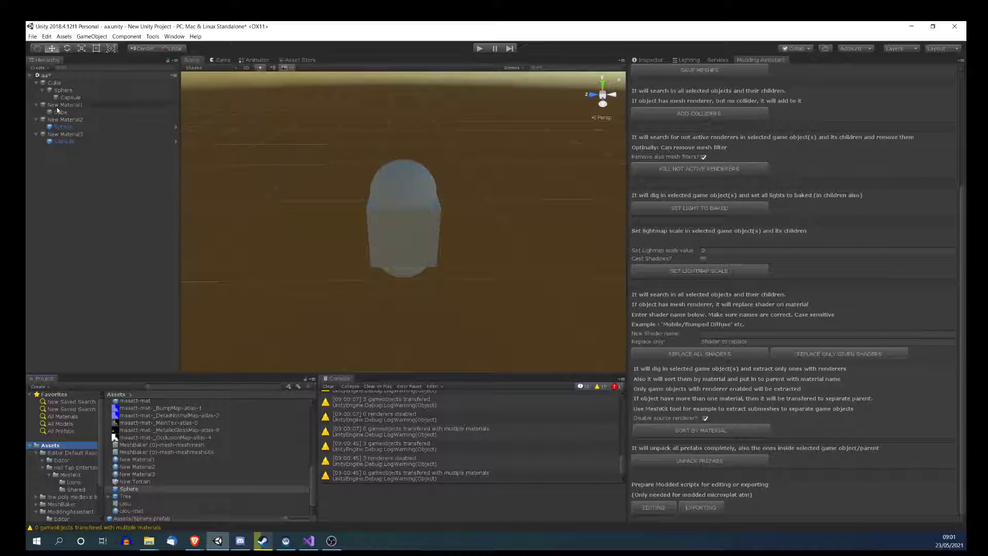
pyautogui.moveTo(58, 113); pyautogui.dragTo(51, 446)
pyautogui.moveTo(60, 141); pyautogui.dragTo(50, 115)
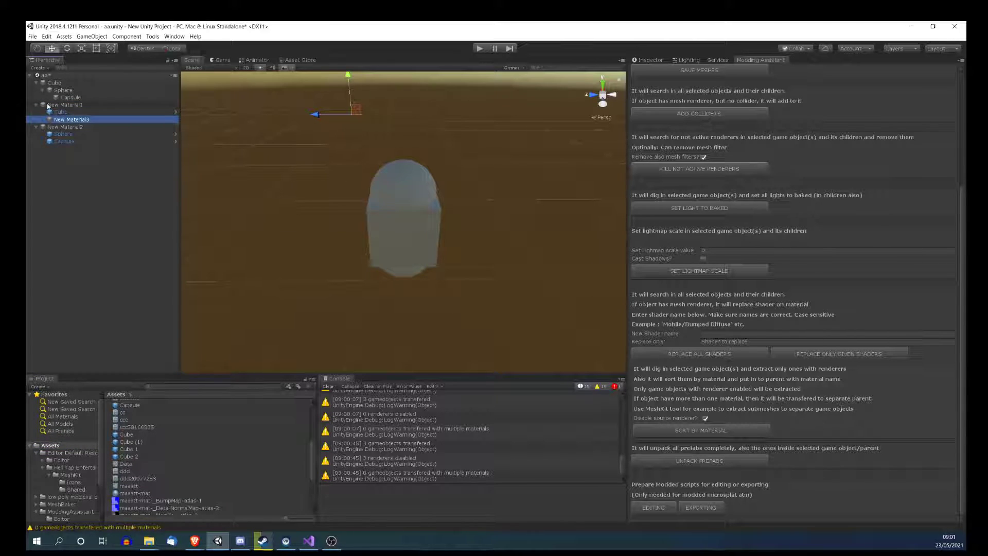
# - Look at Unity's built-in prefab unpacking options for the Cube, Sphere and Capsule instances selected together
pyautogui.click(48, 105)
pyautogui.click(60, 112)
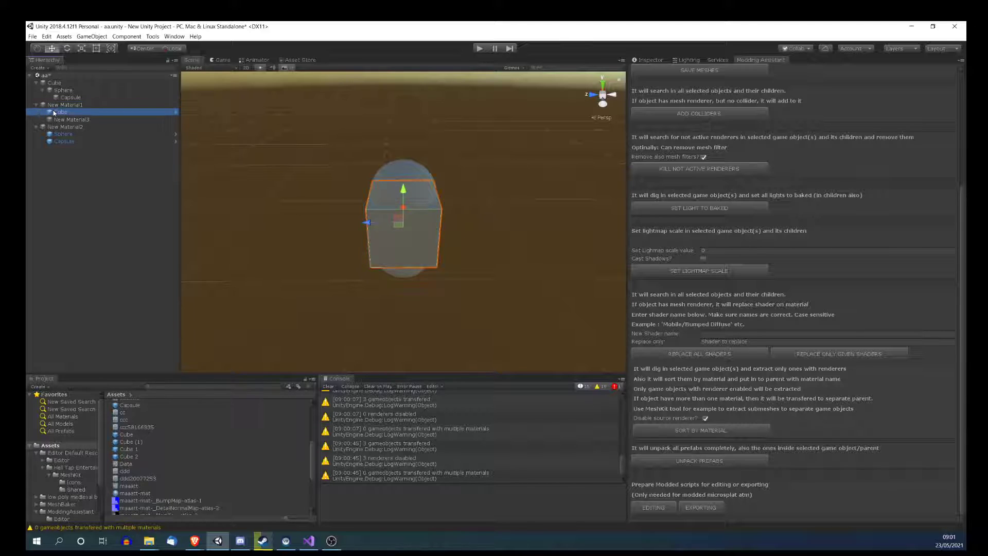
pyautogui.keyDown('ctrl'); pyautogui.click(63, 134); pyautogui.keyUp('ctrl')
pyautogui.keyDown('ctrl'); pyautogui.click(69, 143); pyautogui.keyUp('ctrl')
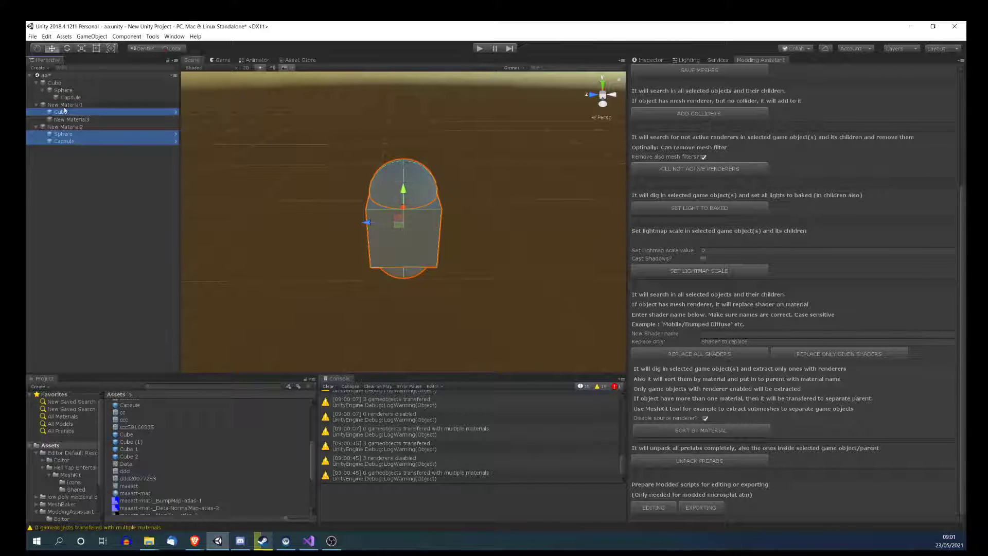
pyautogui.rightClick(65, 137)
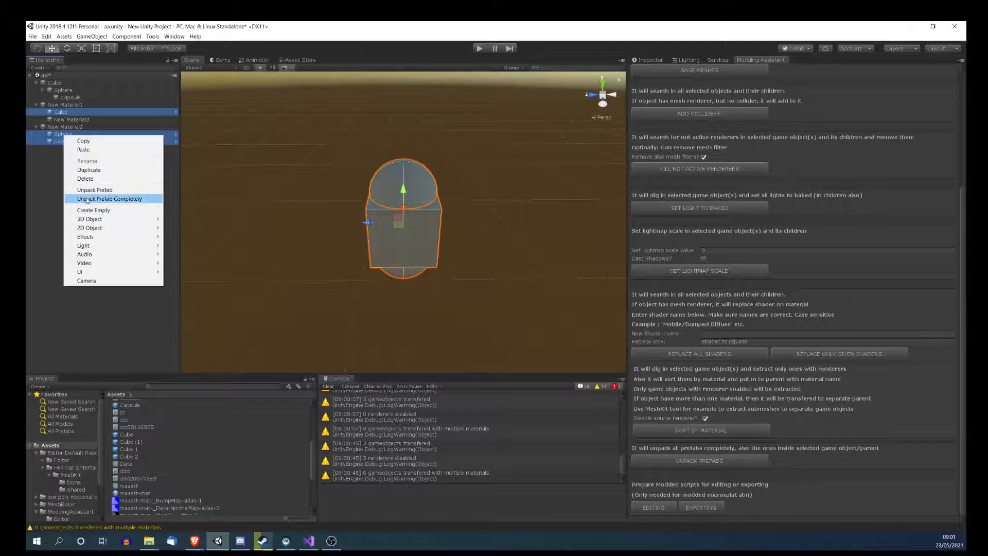
pyautogui.click(55, 184)
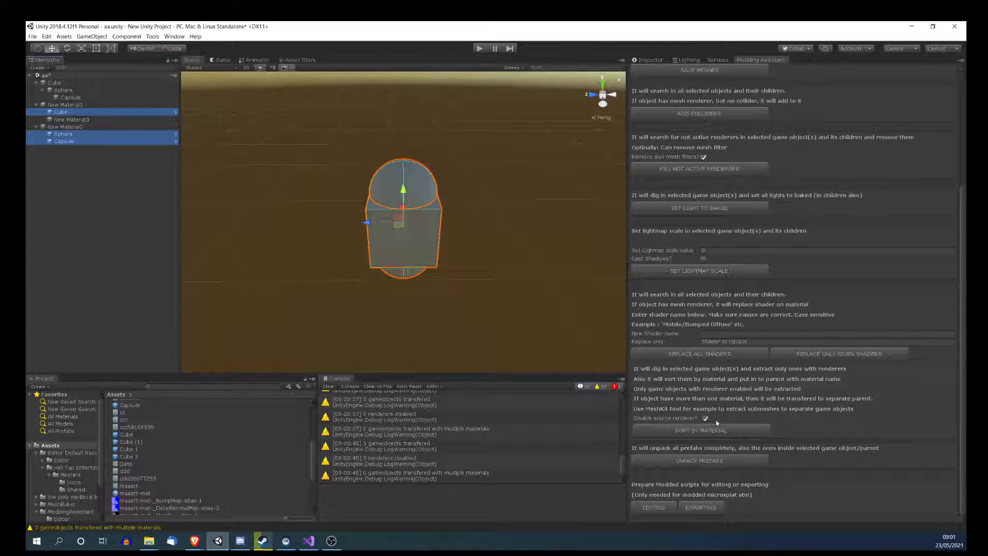
# - Nest New Material2 under New Material1 and unpack all prefabs inside New Material1 with the Modding Assistant
pyautogui.click(50, 128)
pyautogui.moveTo(51, 111); pyautogui.dragTo(51, 111)
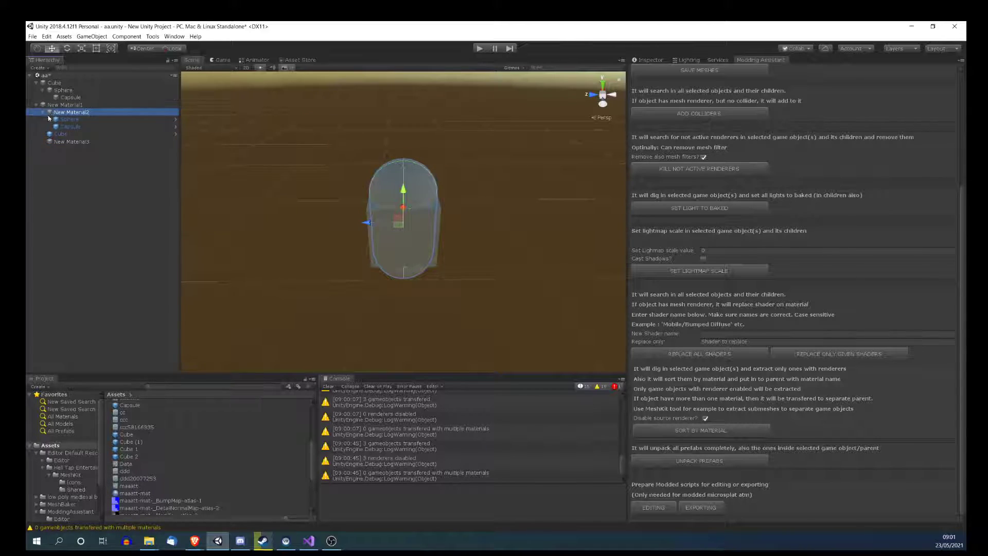
pyautogui.click(51, 106)
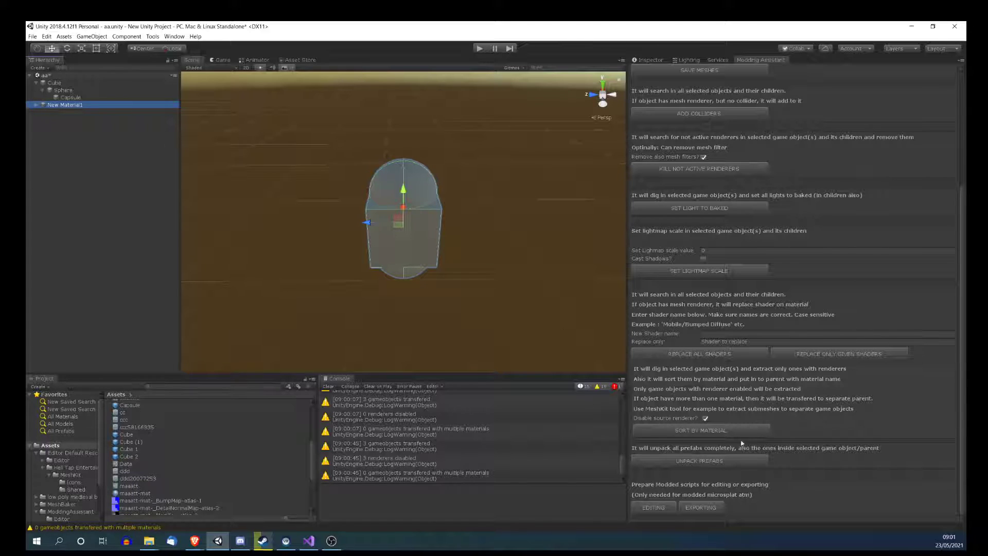
pyautogui.click(699, 460)
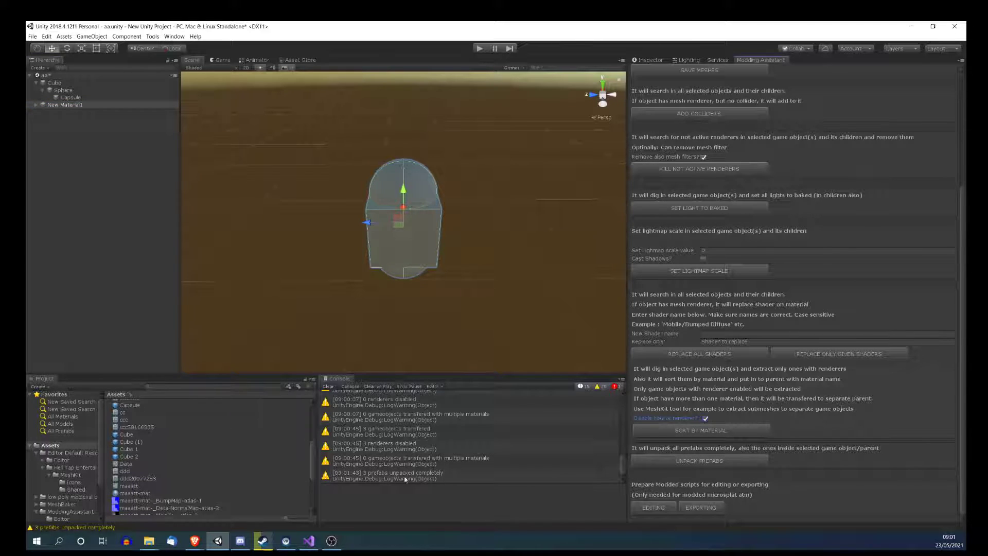
pyautogui.click(35, 105)
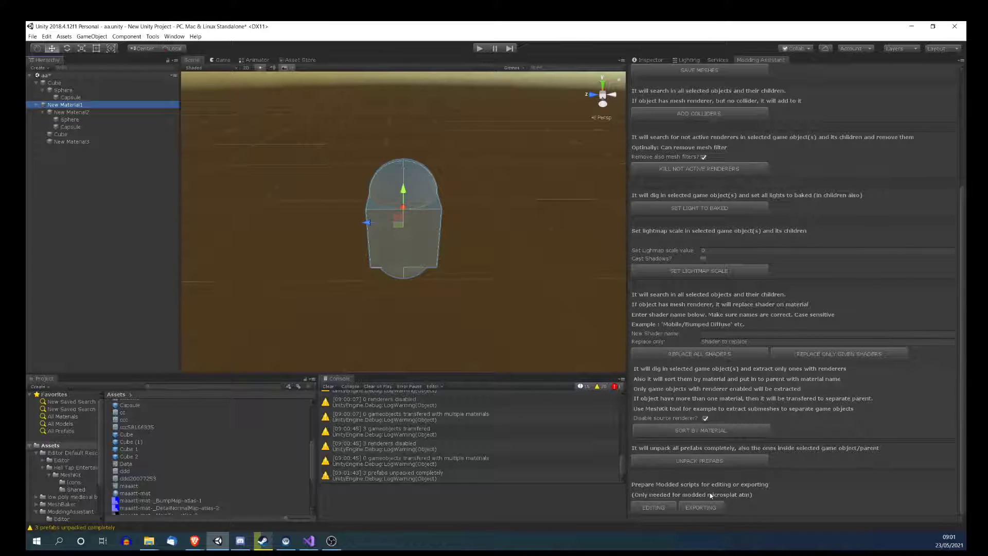
pyautogui.scroll(5, 713, 487)
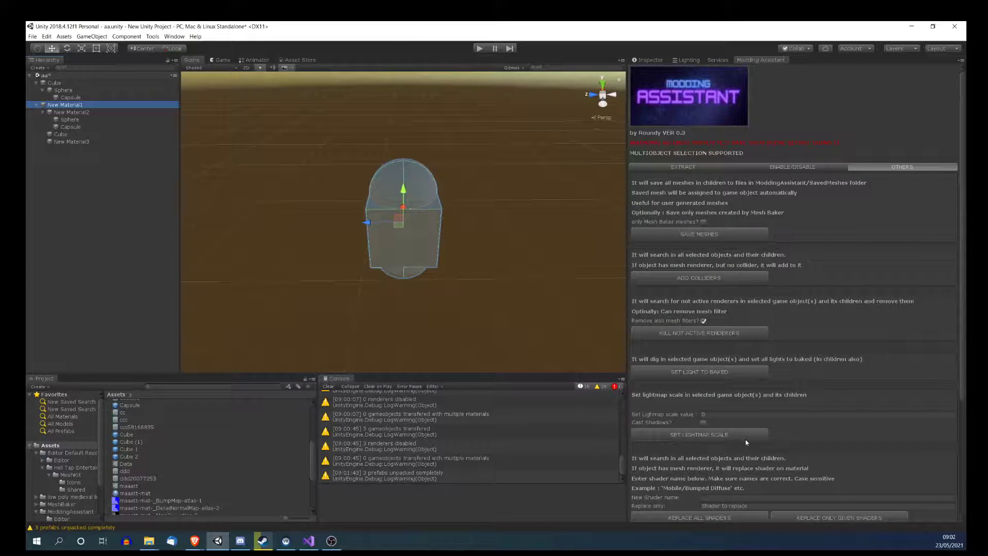